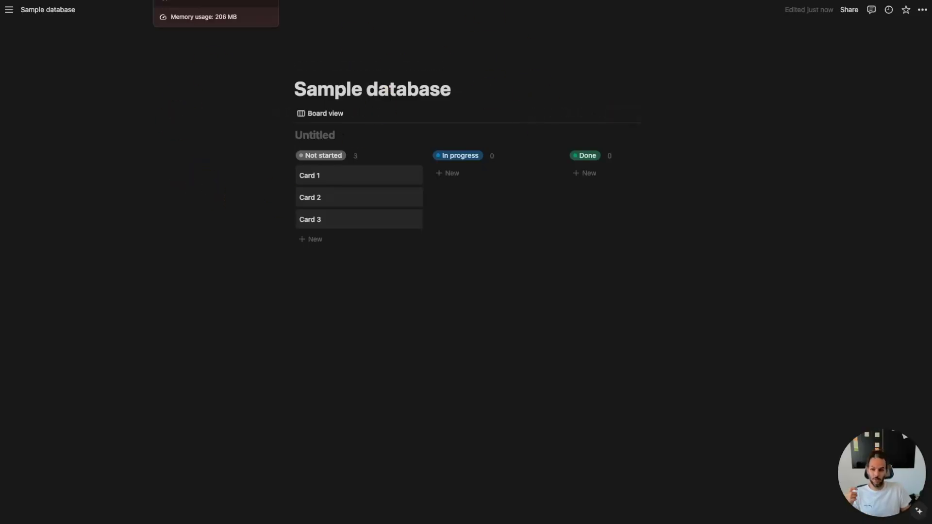
Switch to Pleexy and start creating a first connection with Notion as the app to connect
{"action": "left_click", "coordinate": [204, 0]}
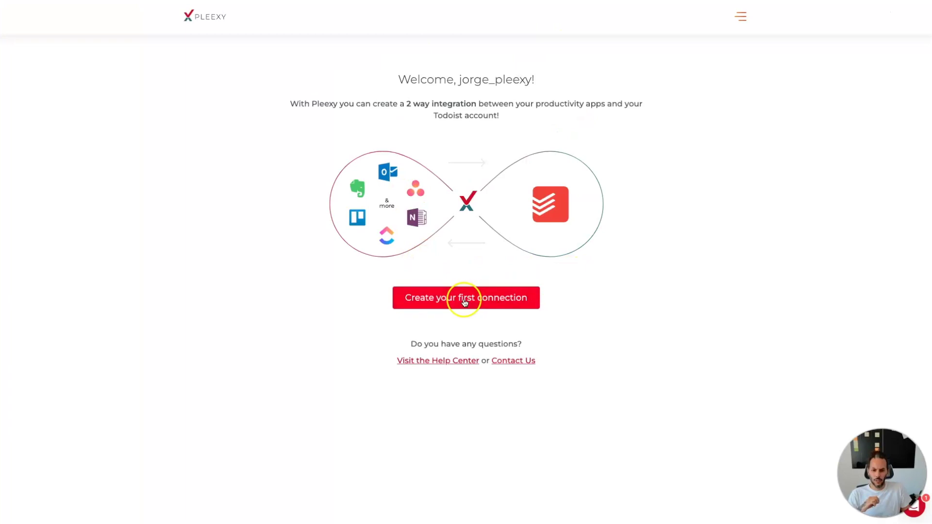
{"action": "left_click", "coordinate": [465, 300]}
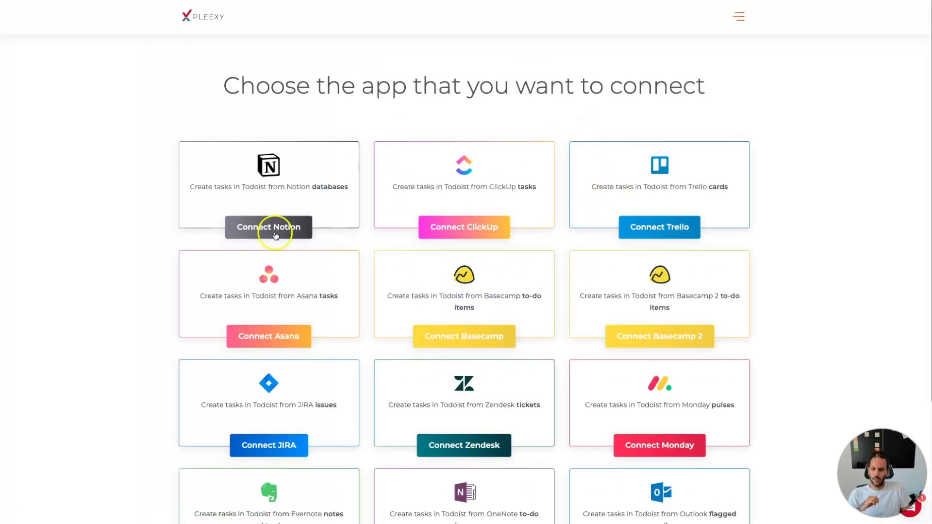
{"action": "left_click", "coordinate": [275, 235]}
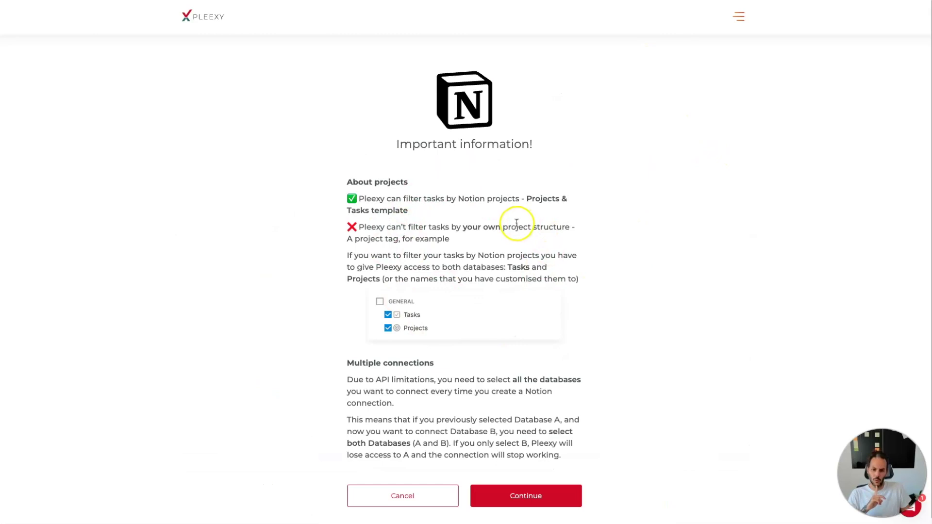
Read the notes on which Notion project structures Pleexy can and cannot filter tasks by
{"action": "double_click", "coordinate": [406, 201]}
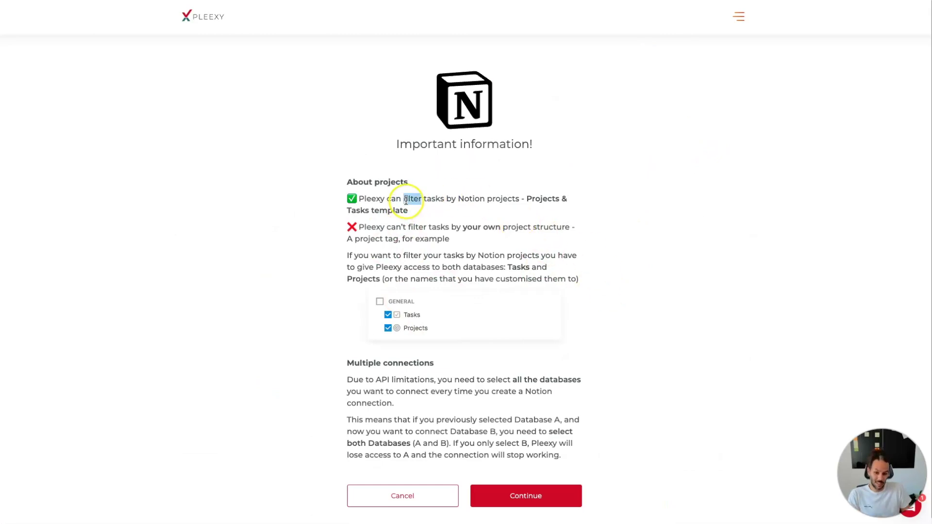
{"action": "left_click", "coordinate": [407, 201]}
{"action": "triple_click", "coordinate": [406, 202]}
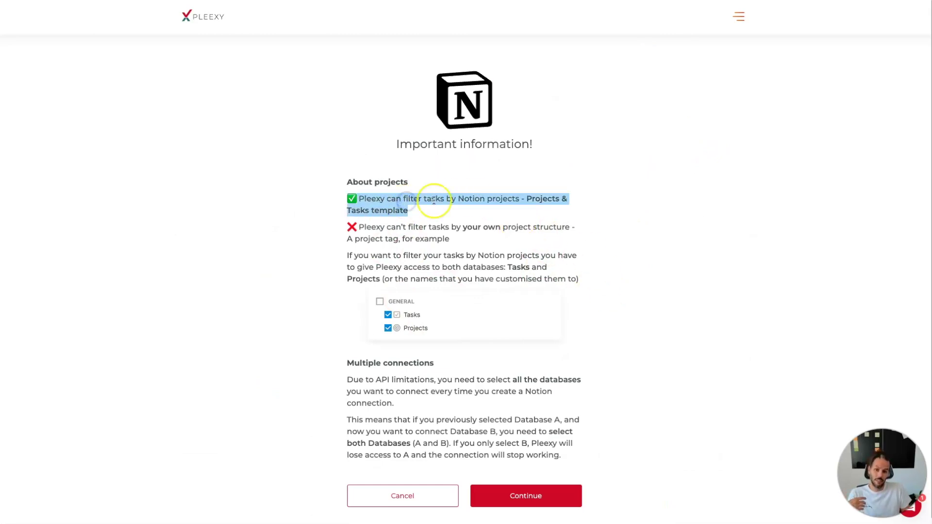
{"action": "triple_click", "coordinate": [434, 201]}
{"action": "double_click", "coordinate": [468, 198]}
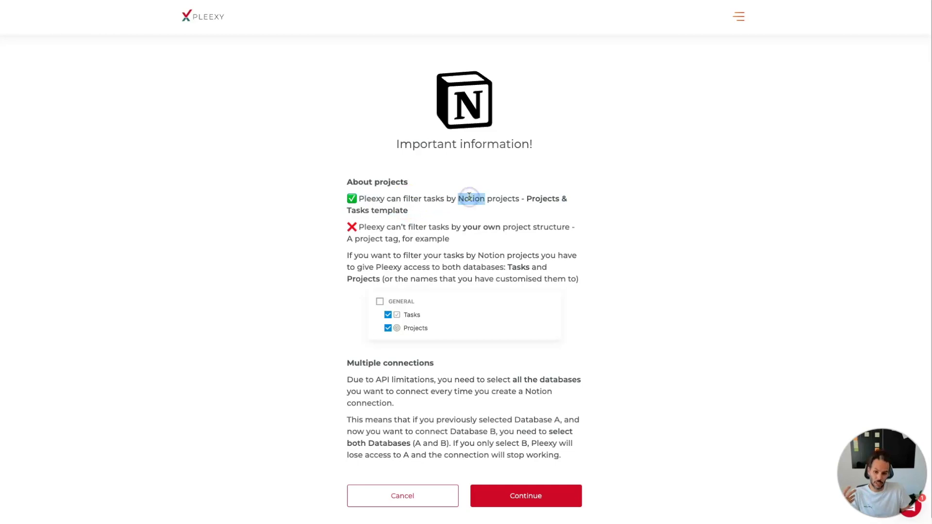
{"action": "triple_click", "coordinate": [531, 200]}
{"action": "left_click", "coordinate": [532, 200]}
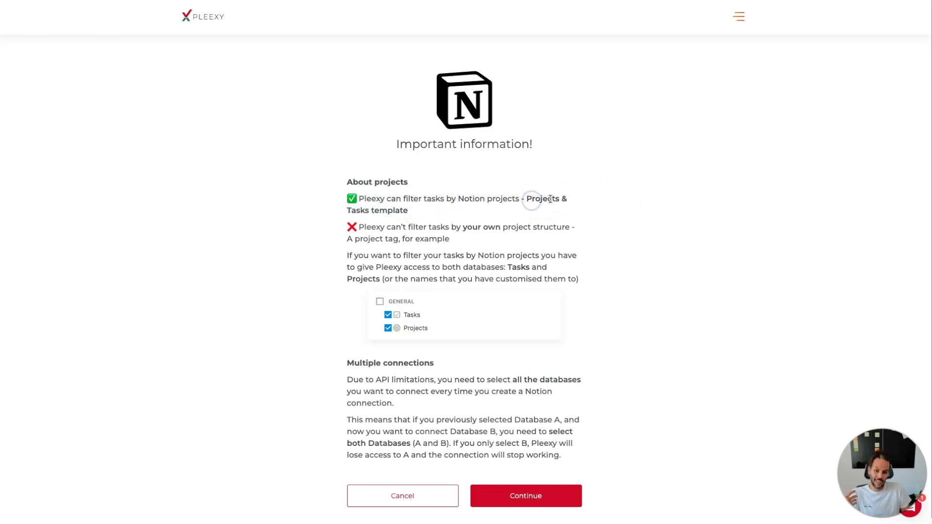
{"action": "triple_click", "coordinate": [491, 227]}
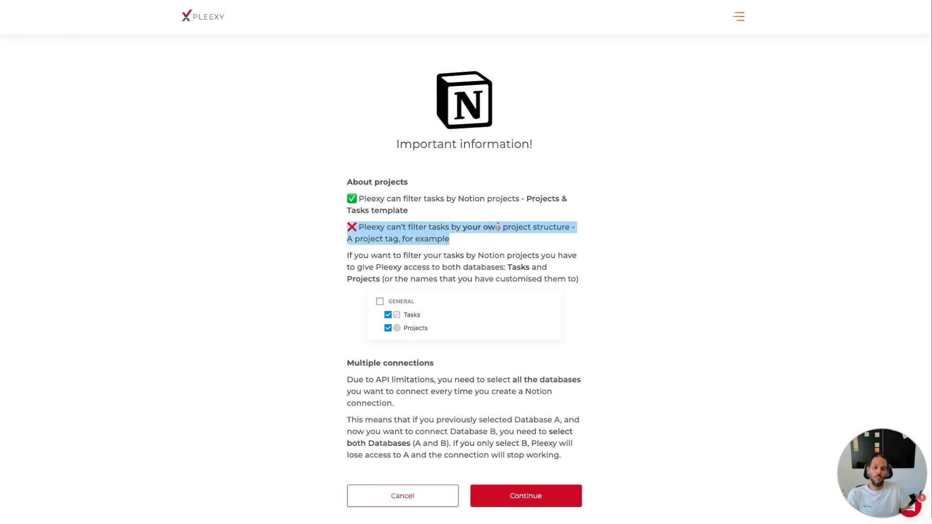
{"action": "left_click", "coordinate": [498, 227]}
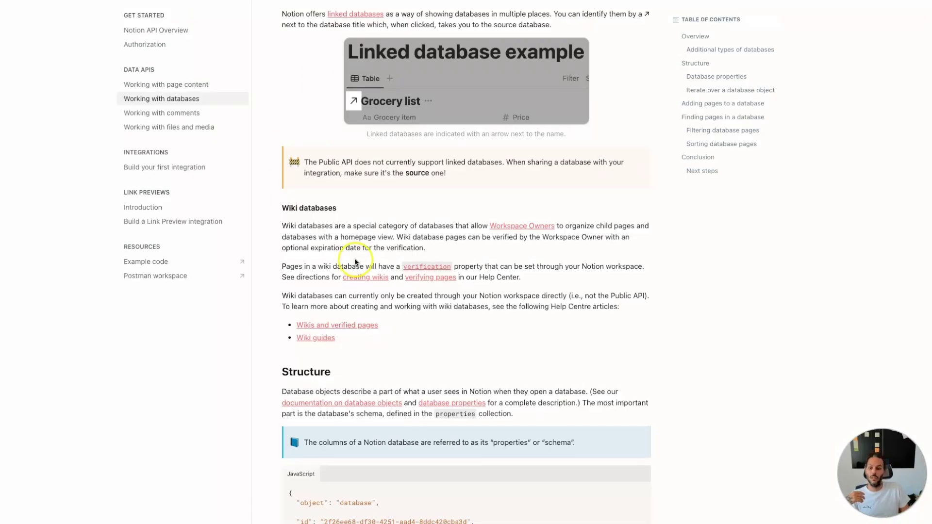
Examine the Notion developer guide on databases, focusing on the note about API support for linked databases
{"action": "scroll", "coordinate": [363, 252], "scroll_direction": "up", "scroll_amount": 8}
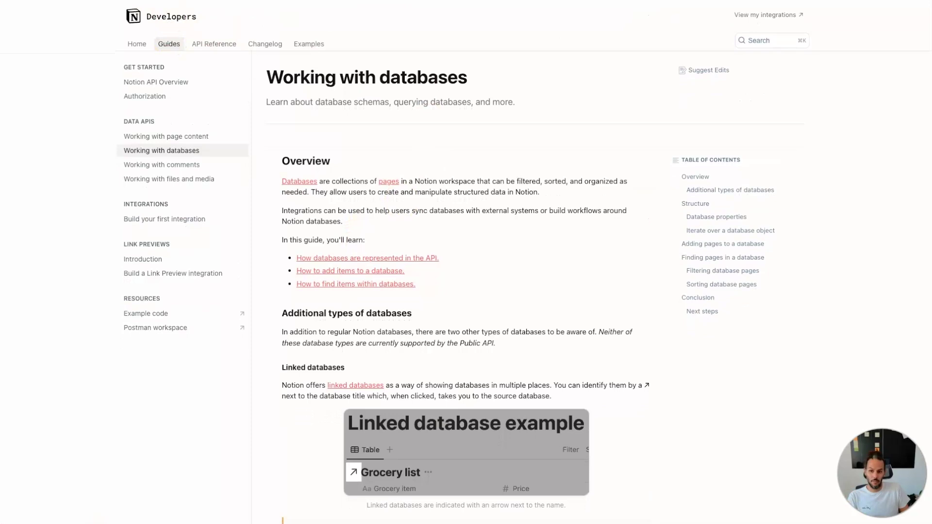
{"action": "scroll", "coordinate": [434, 174], "scroll_direction": "down", "scroll_amount": 7}
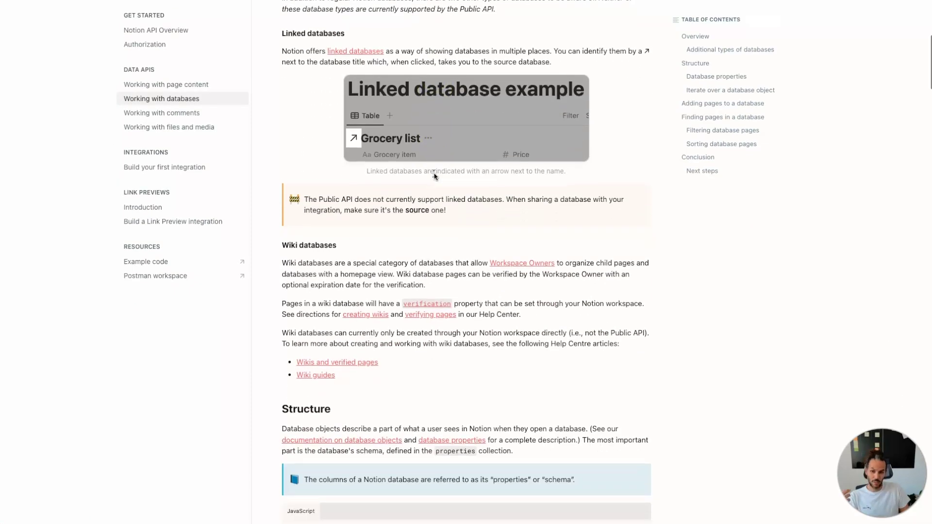
{"action": "double_click", "coordinate": [342, 200]}
{"action": "left_click", "coordinate": [342, 201]}
{"action": "left_click", "coordinate": [371, 197]}
{"action": "triple_click", "coordinate": [370, 197]}
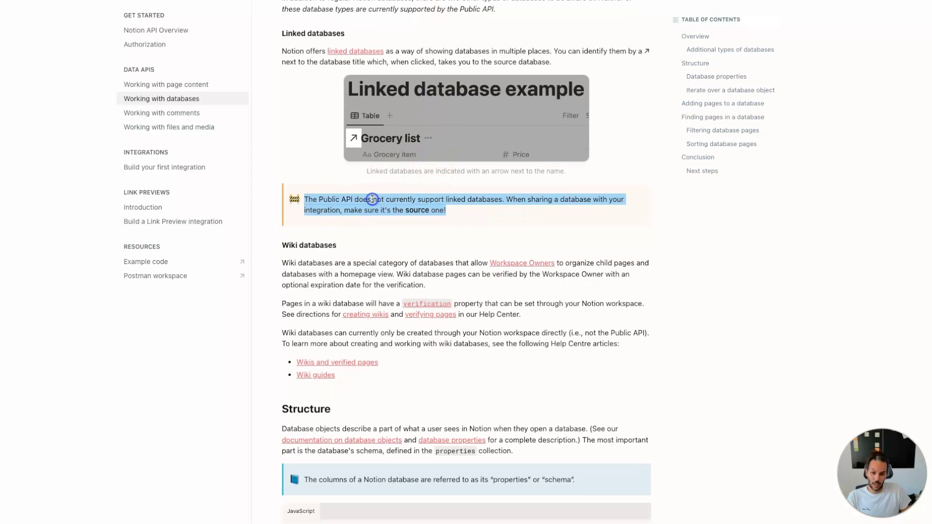
{"action": "left_click", "coordinate": [427, 200]}
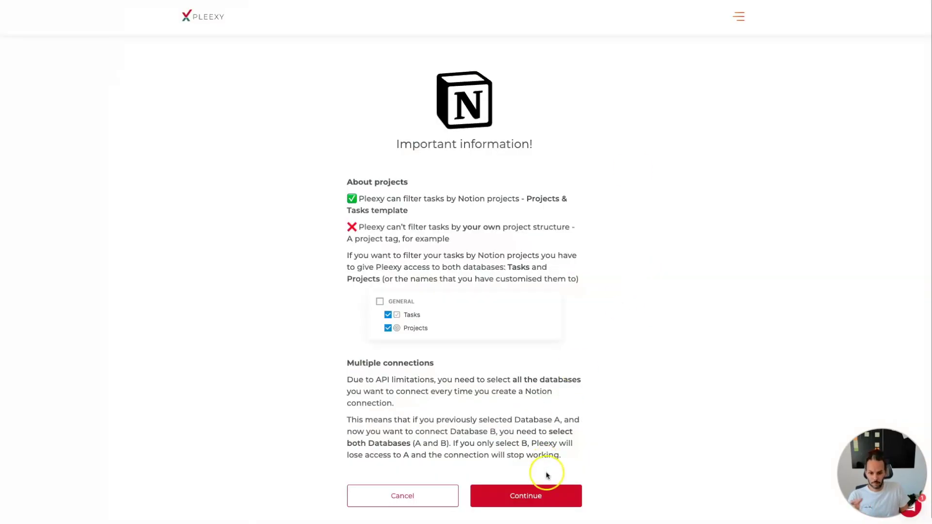
Cancel the Notion connection setup in Pleexy and open the template gallery in Notion
{"action": "left_click", "coordinate": [413, 494]}
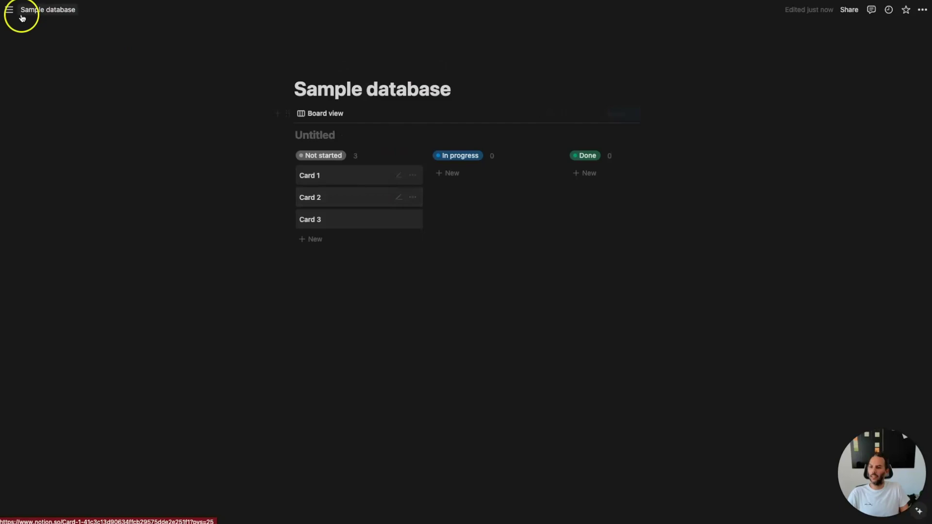
{"action": "mouse_move", "coordinate": [15, 12]}
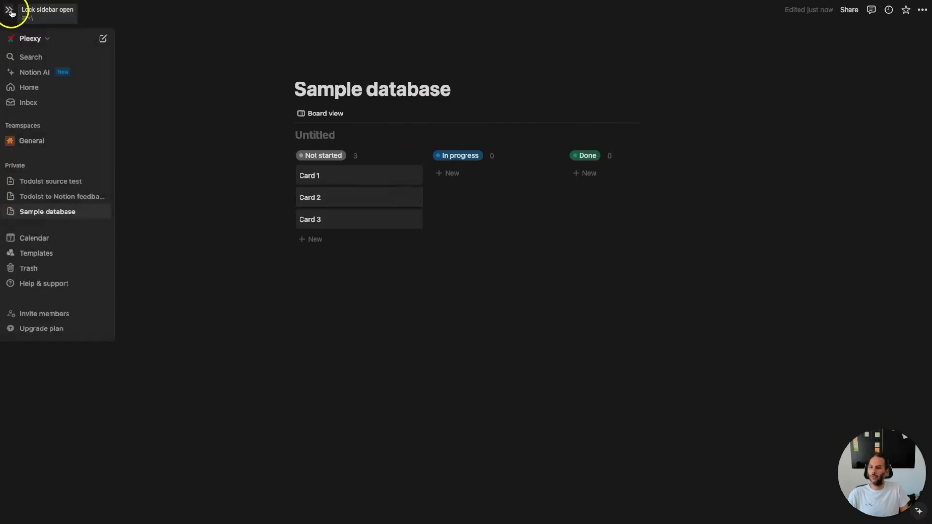
{"action": "left_click", "coordinate": [40, 259]}
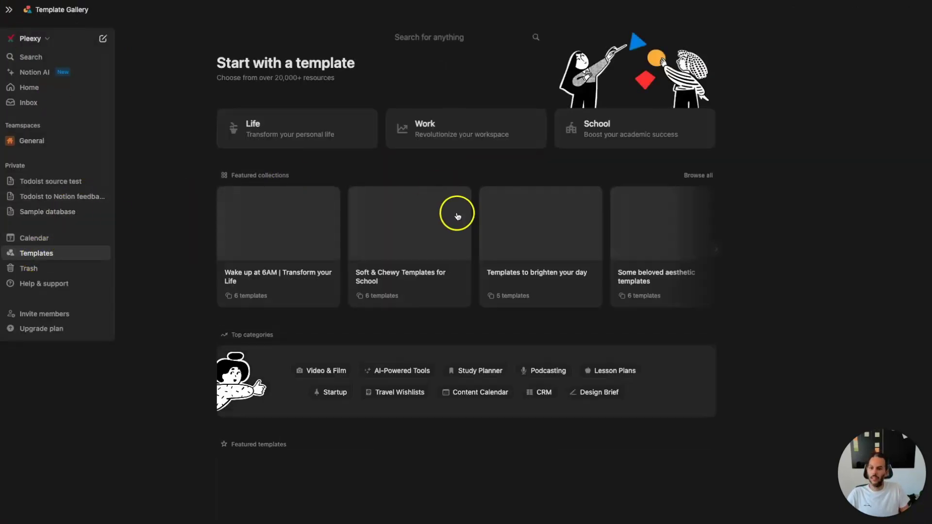
Search the template gallery for "projects" and open Notion's free Projects & Tasks template
{"action": "left_click", "coordinate": [457, 39]}
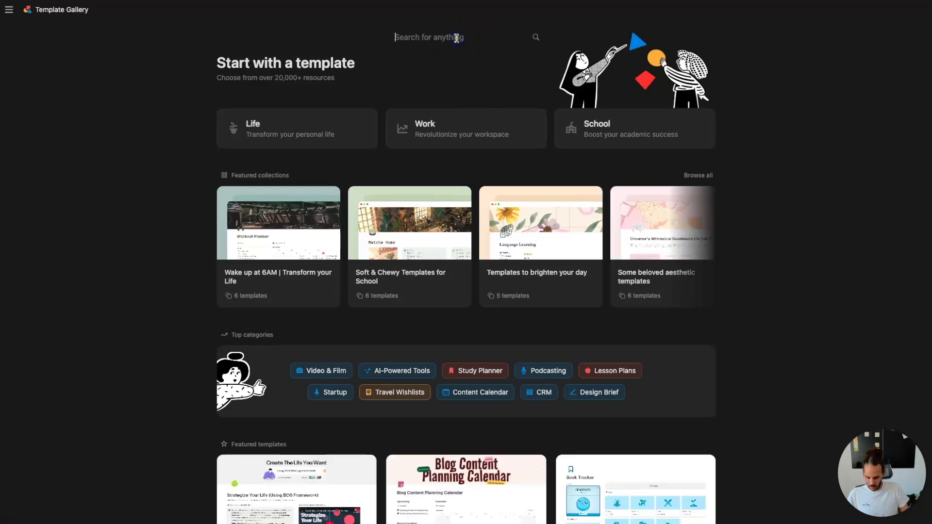
{"action": "type", "text": "tasks"}
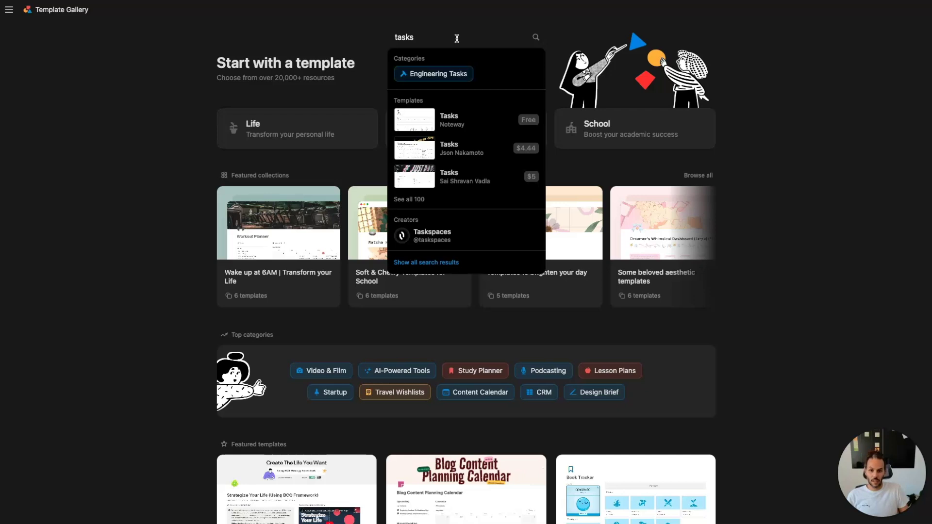
{"action": "type", "text": " projects"}
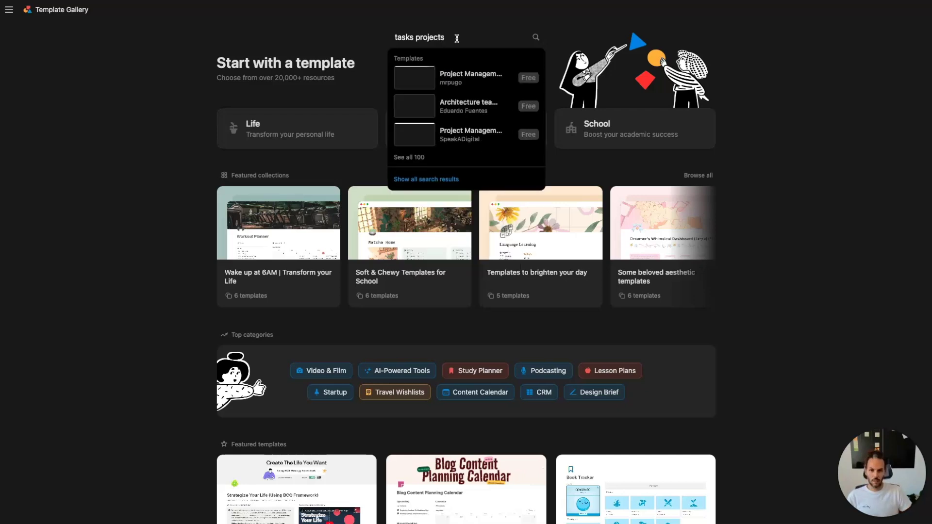
{"action": "key", "text": "alt+Left"}
{"action": "key", "text": "alt+shift+Left"}
{"action": "key", "text": "BackSpace"}
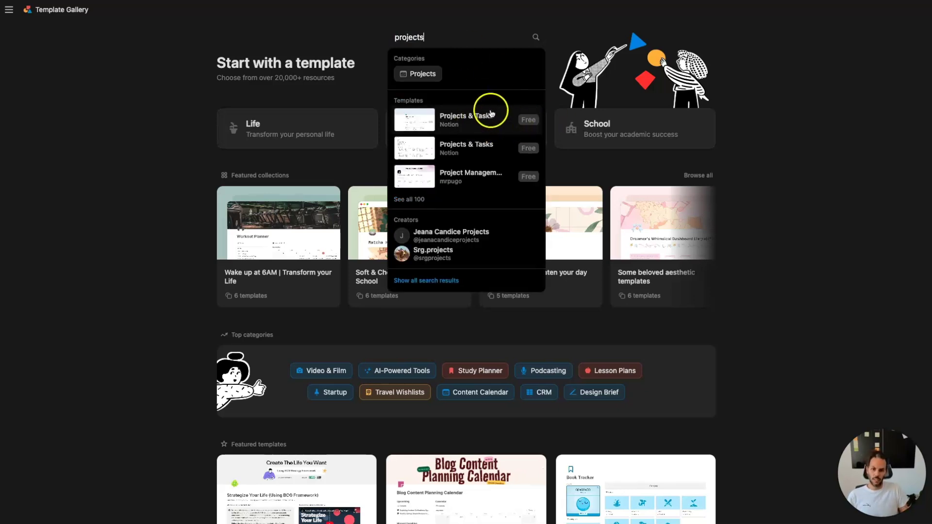
{"action": "left_click", "coordinate": [482, 121]}
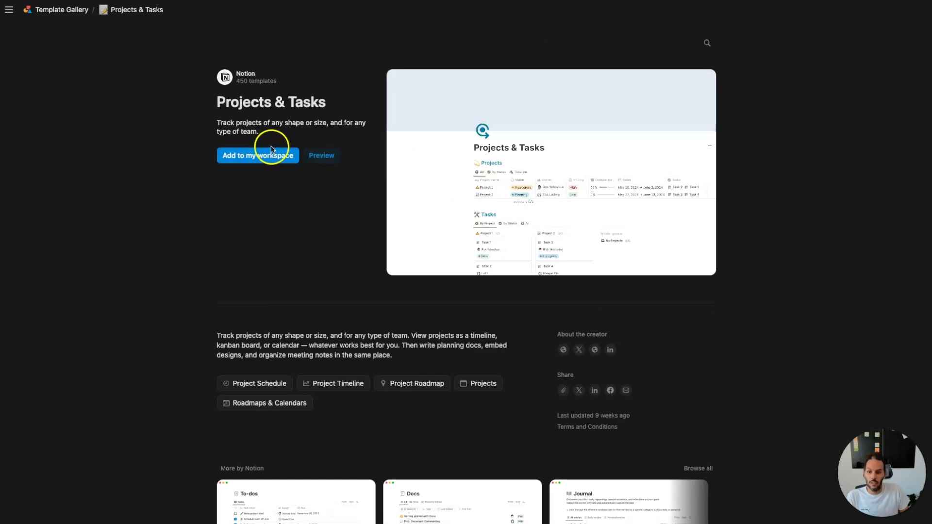
Add the Projects & Tasks template to the workspace's Private section and look over the new page
{"action": "left_click", "coordinate": [264, 155]}
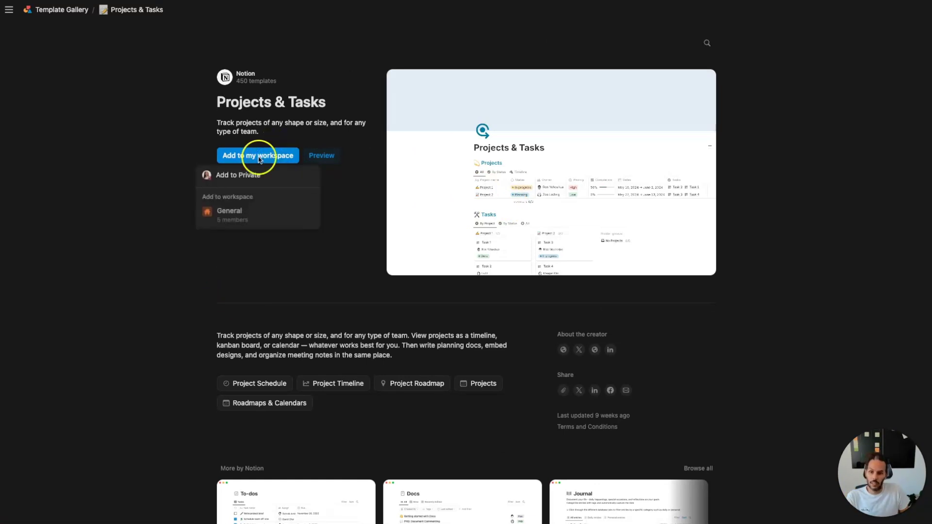
{"action": "left_click", "coordinate": [243, 174]}
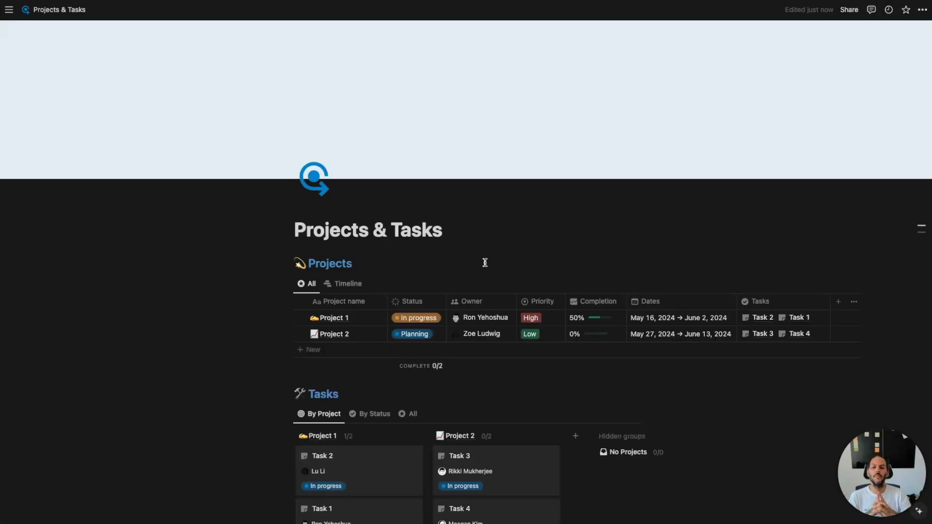
{"action": "scroll", "coordinate": [403, 315], "scroll_direction": "down", "scroll_amount": 2}
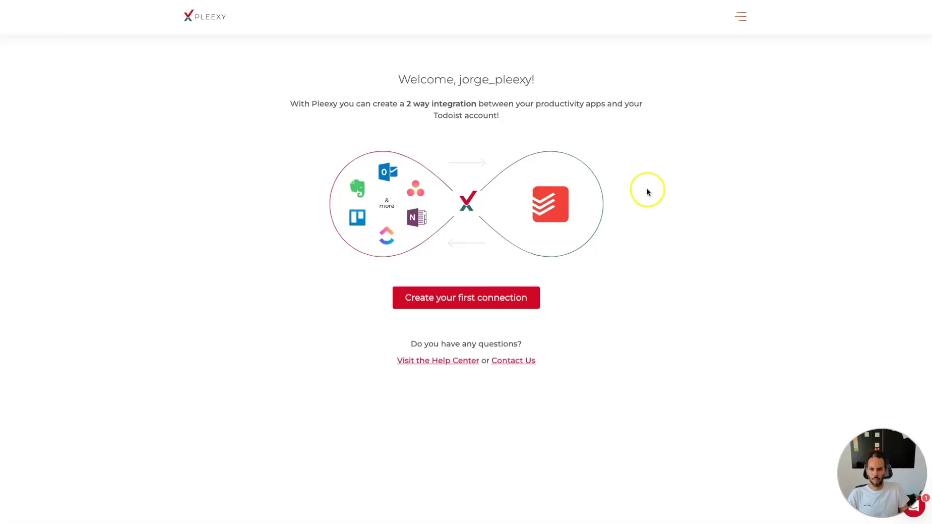
Switch to Pleexy, create a first connection with Notion and continue past the important information page
{"action": "left_click", "coordinate": [450, 295]}
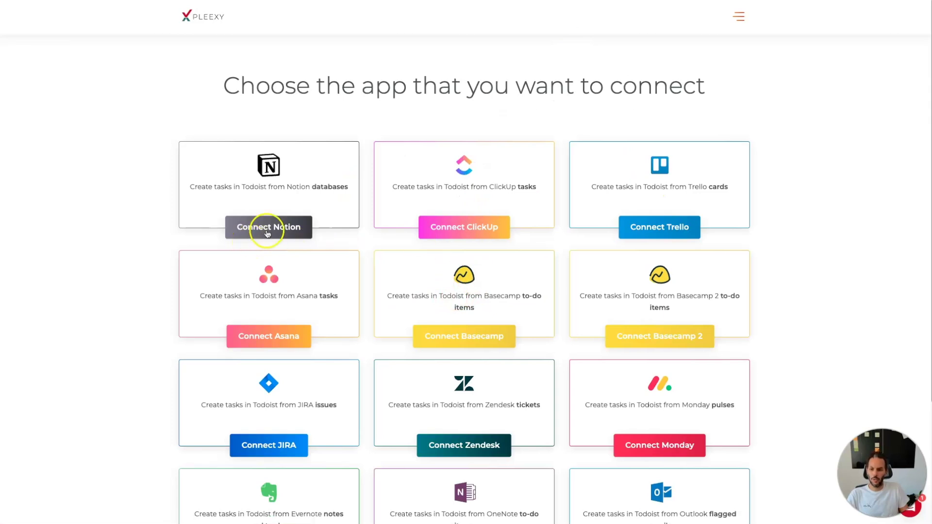
{"action": "left_click", "coordinate": [267, 226]}
{"action": "left_click", "coordinate": [516, 500]}
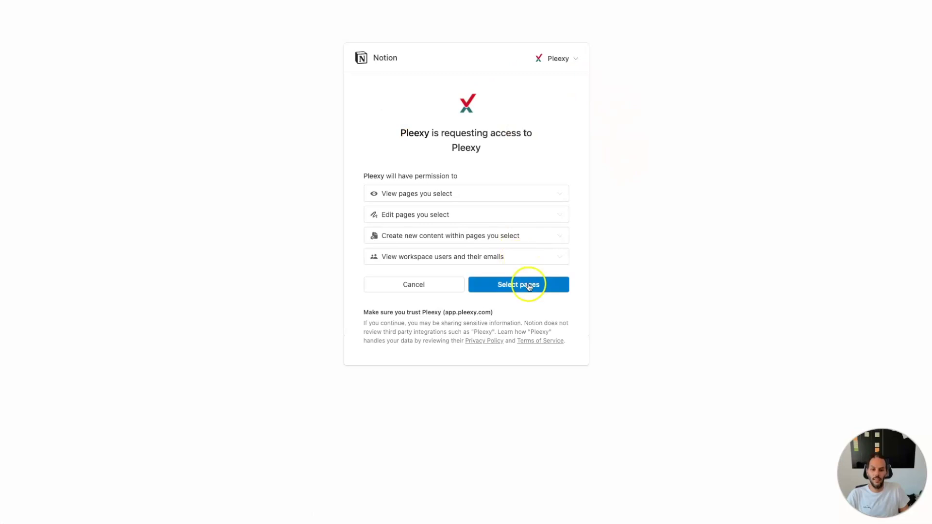
Grant Pleexy access to the private Projects & Tasks page in Notion
{"action": "left_click", "coordinate": [525, 286]}
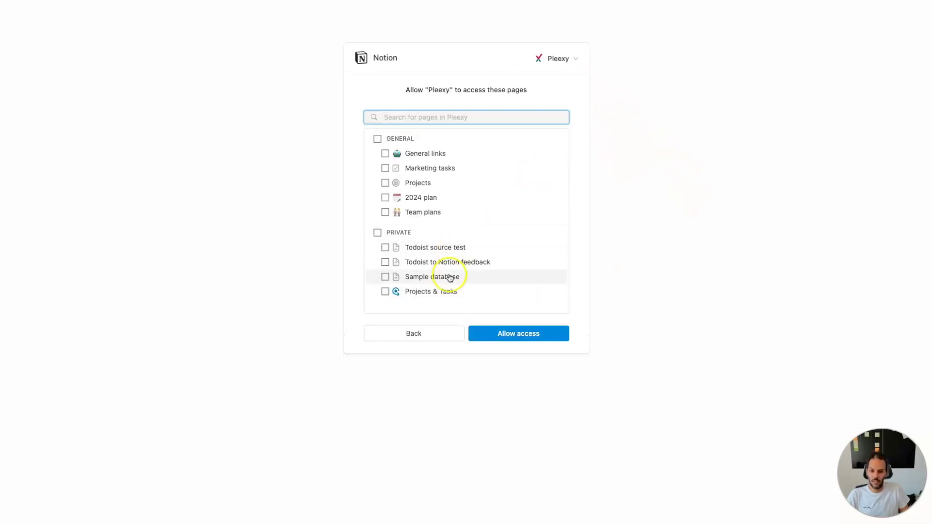
{"action": "left_click", "coordinate": [384, 292]}
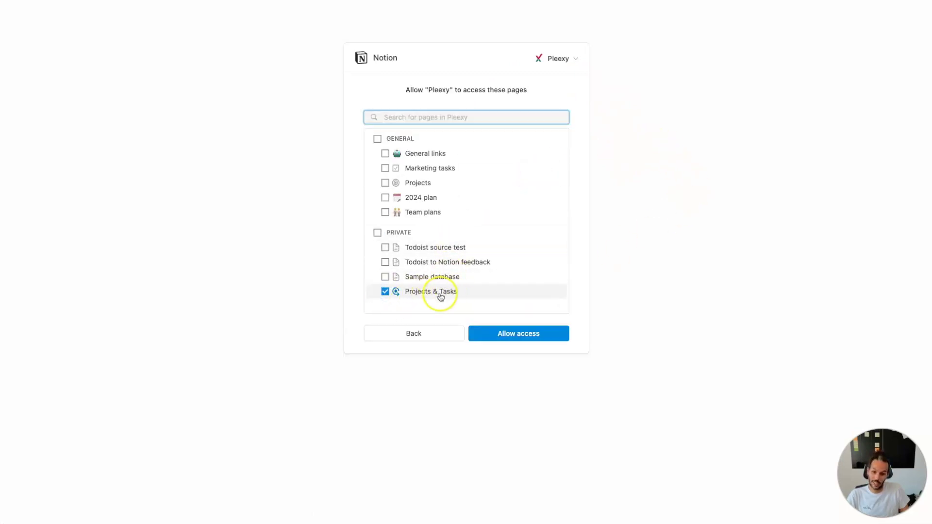
{"action": "left_click", "coordinate": [536, 342]}
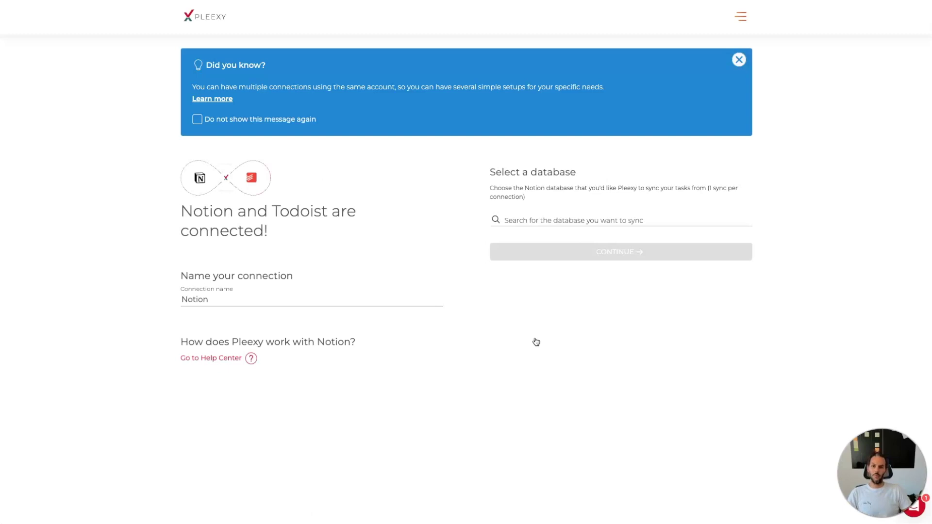
Dismiss the tip about multiple connections and select the Projects and Tasks databases for the sync
{"action": "left_click", "coordinate": [739, 60]}
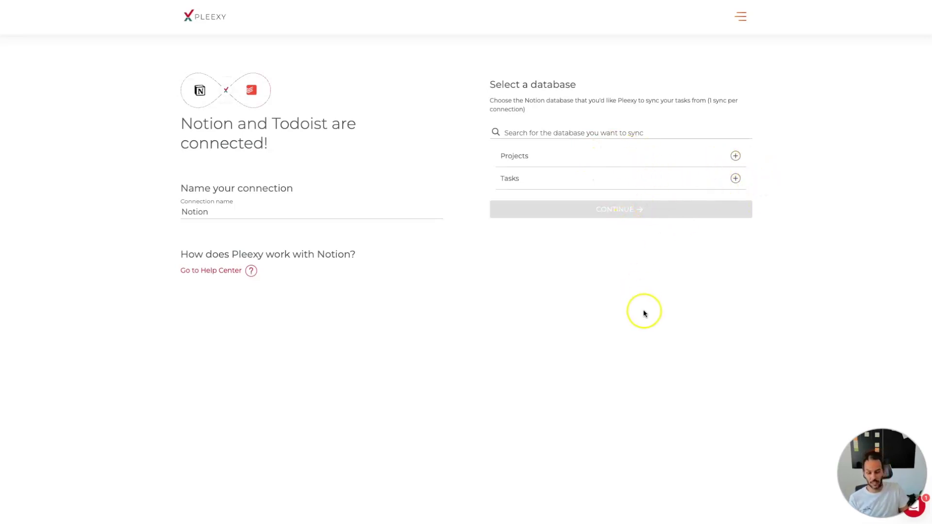
{"action": "left_click", "coordinate": [734, 157]}
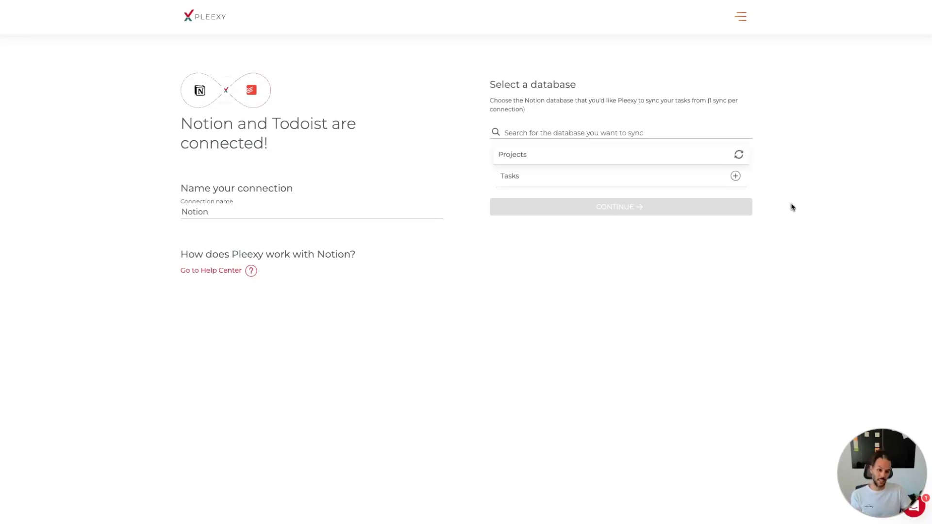
{"action": "left_click", "coordinate": [726, 234]}
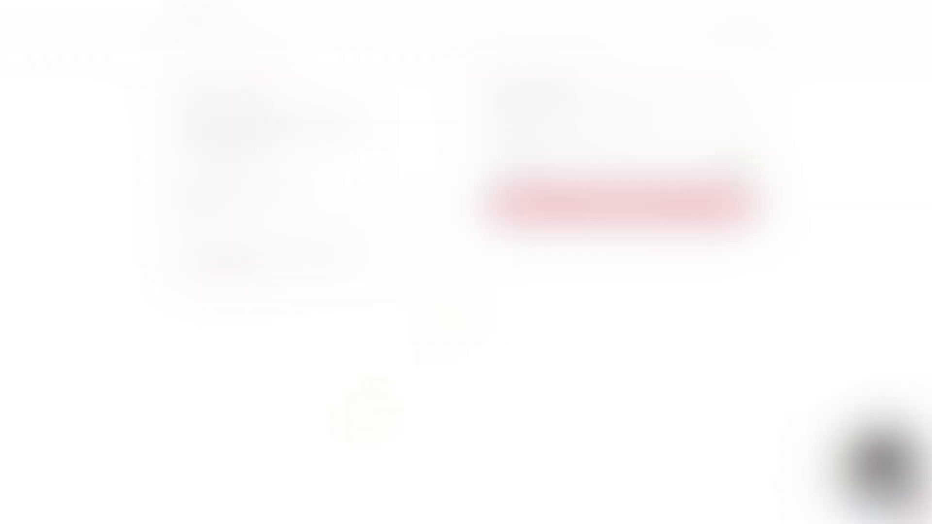
{"action": "left_click", "coordinate": [449, 317]}
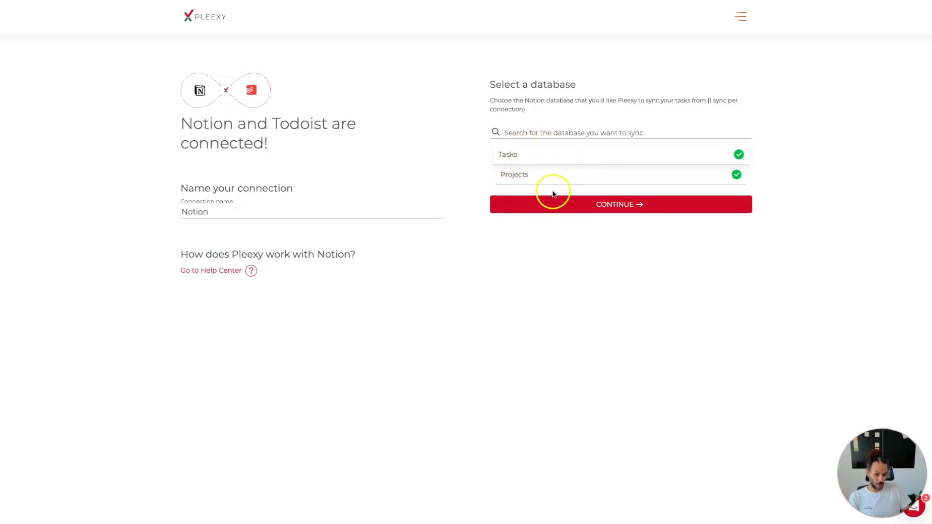
{"action": "left_click", "coordinate": [566, 178]}
{"action": "left_click", "coordinate": [574, 154]}
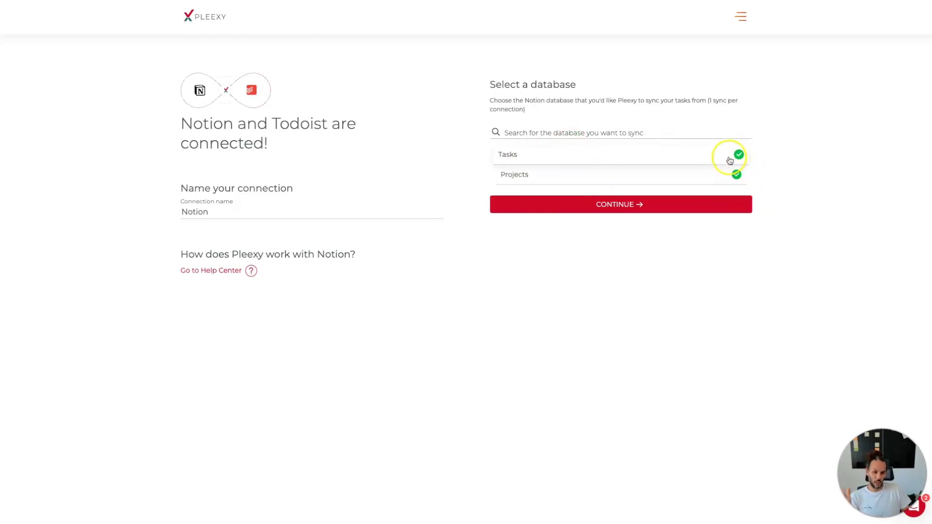
{"action": "left_click", "coordinate": [794, 190]}
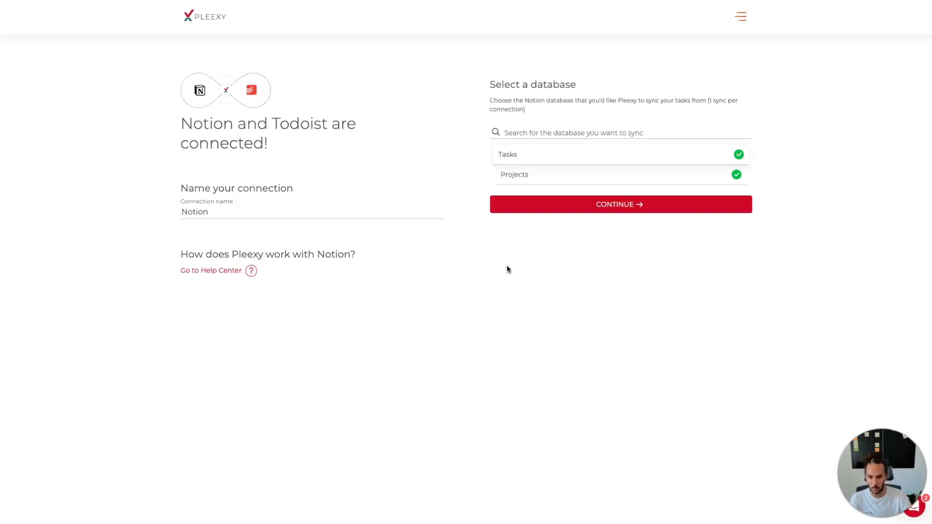
Confirm the database selection and set the source of tasks to include tasks assigned to Anyone
{"action": "left_click", "coordinate": [650, 205]}
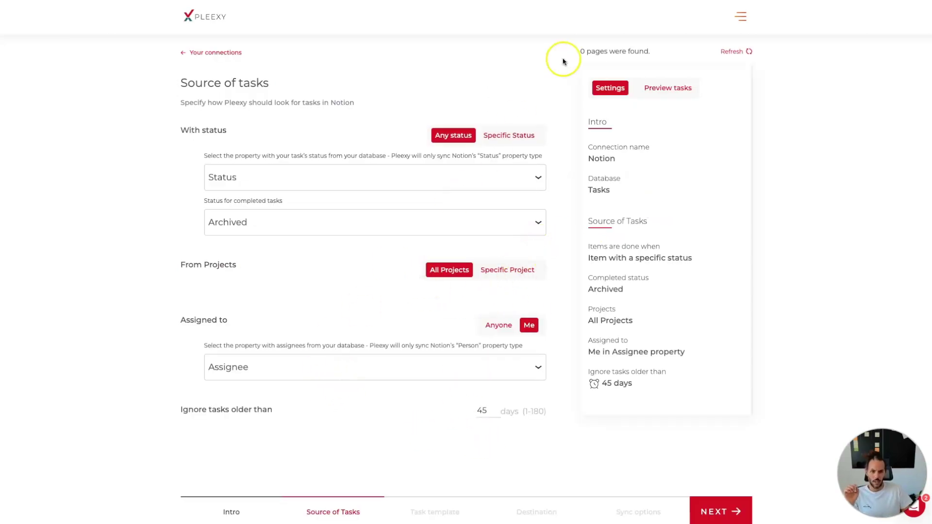
{"action": "triple_click", "coordinate": [583, 51]}
{"action": "left_click", "coordinate": [583, 51]}
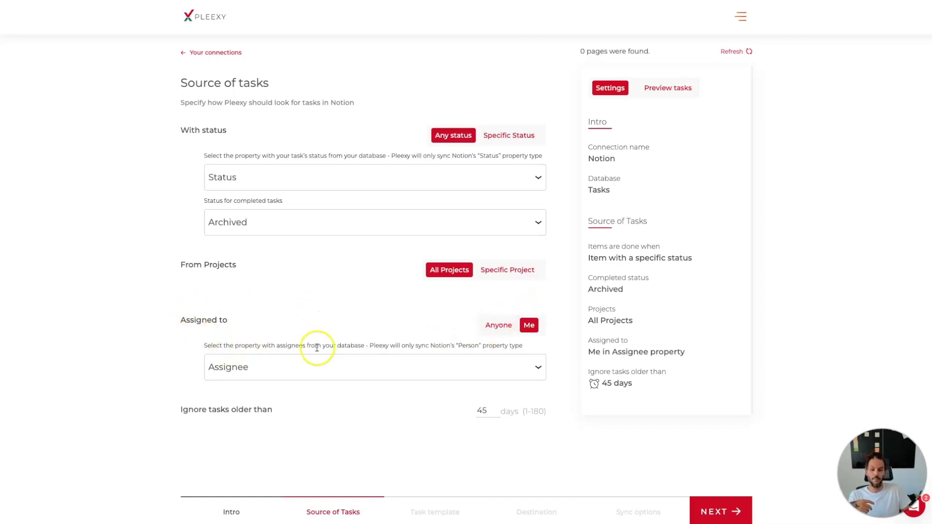
{"action": "left_click", "coordinate": [501, 334]}
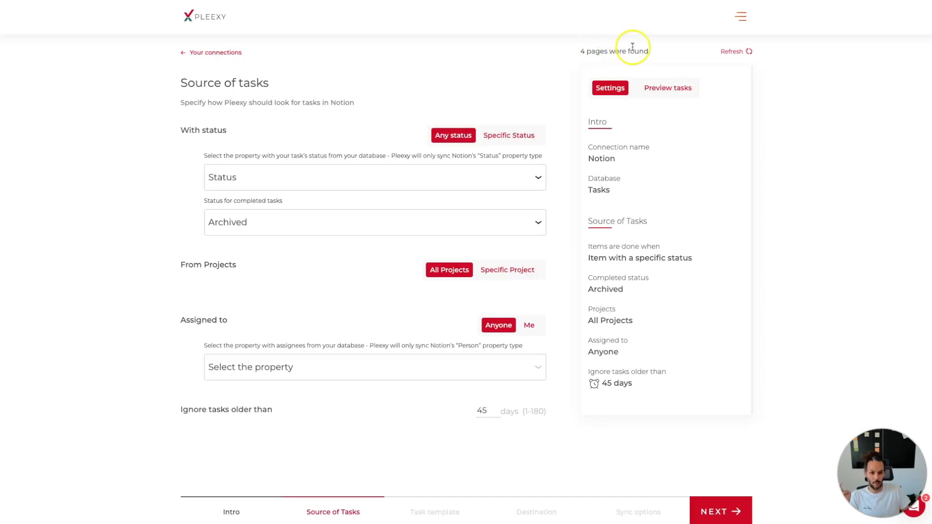
{"action": "left_click", "coordinate": [499, 342]}
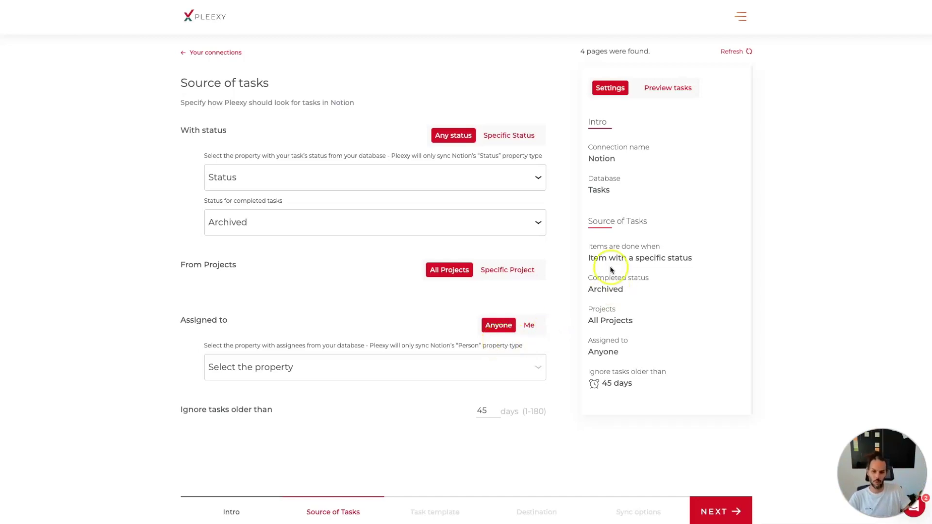
{"action": "left_click", "coordinate": [515, 273]}
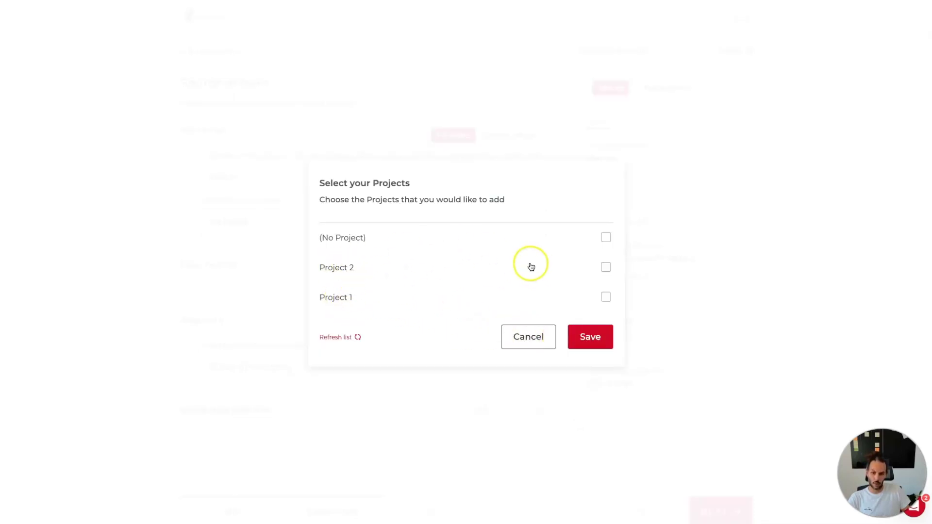
{"action": "left_click", "coordinate": [563, 268]}
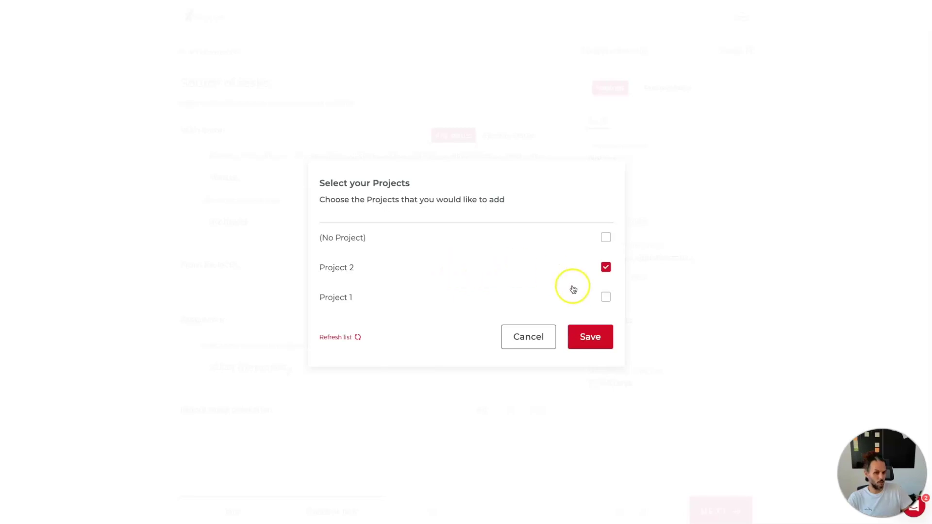
{"action": "left_click", "coordinate": [532, 342]}
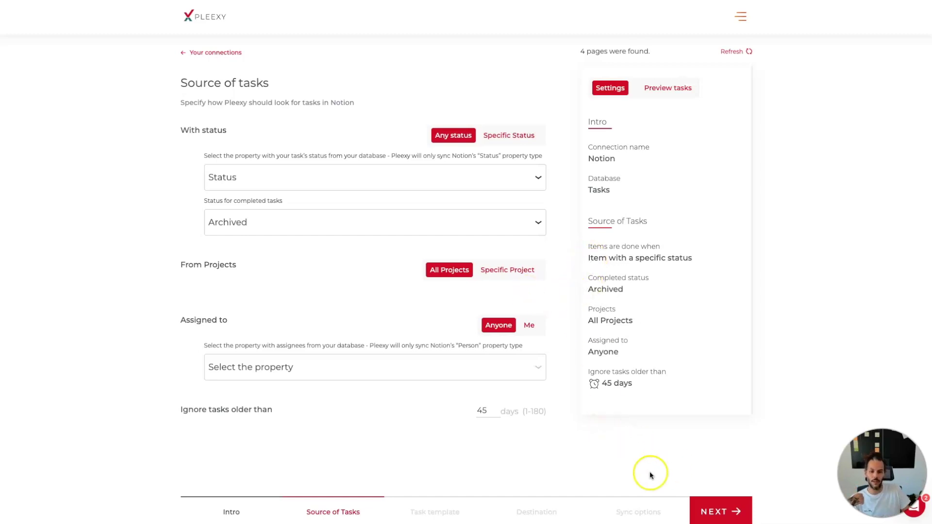
Accept the source settings and start the Todoist task title template with a rocket emoji followed by "- My tasks -" before {database}
{"action": "left_click", "coordinate": [714, 510]}
{"action": "scroll", "coordinate": [353, 367], "scroll_direction": "down", "scroll_amount": 4}
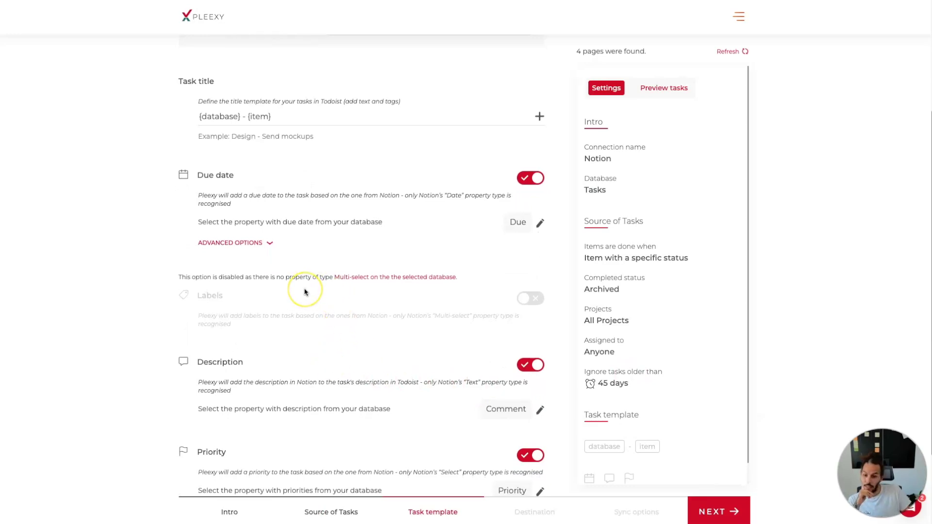
{"action": "scroll", "coordinate": [305, 292], "scroll_direction": "up", "scroll_amount": 4}
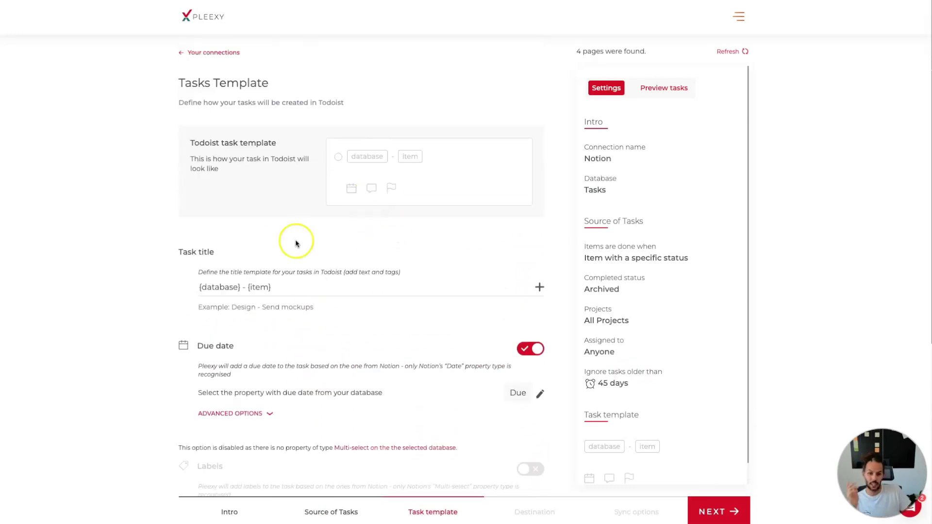
{"action": "left_click", "coordinate": [245, 288]}
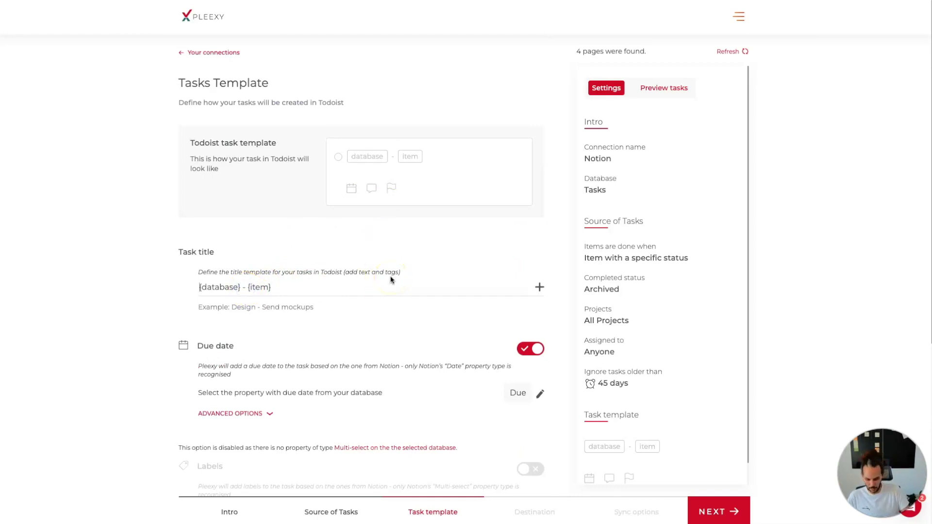
{"action": "key", "text": "ctrl+super+space"}
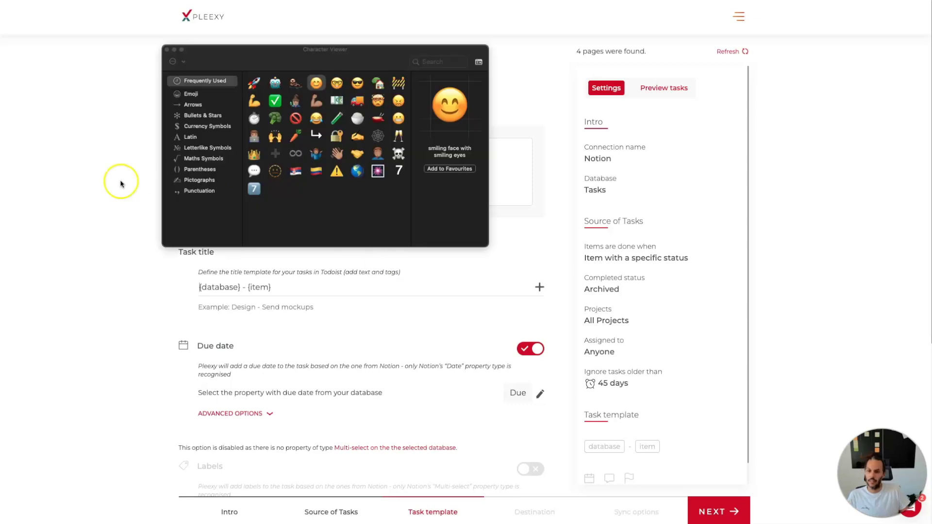
{"action": "double_click", "coordinate": [254, 83]}
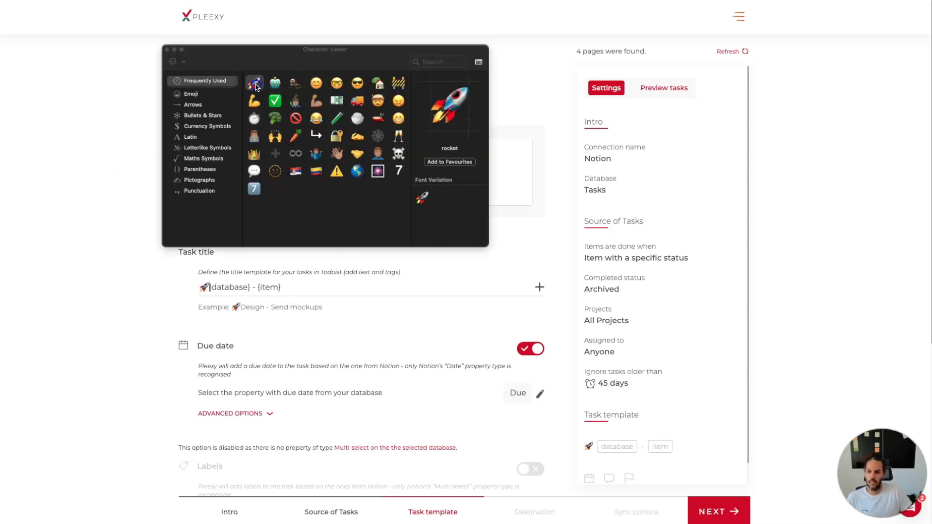
{"action": "left_click", "coordinate": [166, 50]}
{"action": "type", "text": "- "}
{"action": "type", "text": "My tasks "}
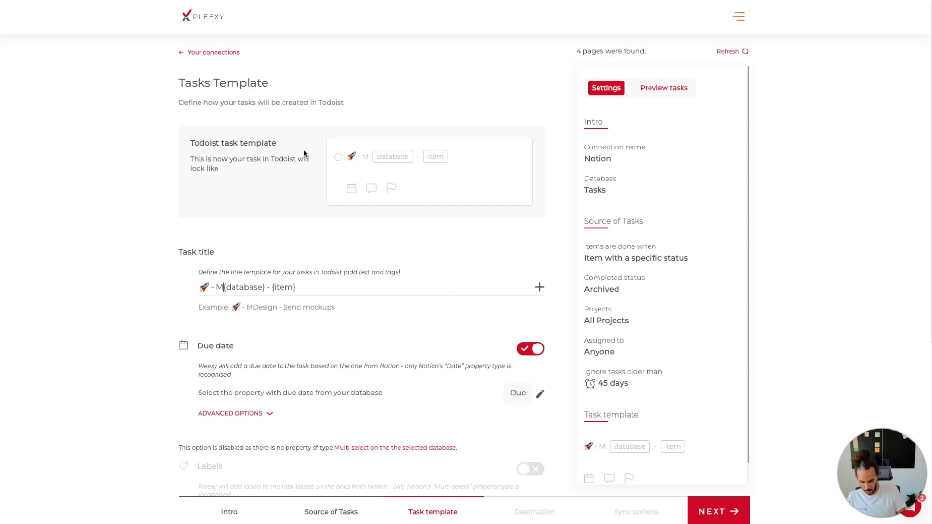
{"action": "type", "text": "-"}
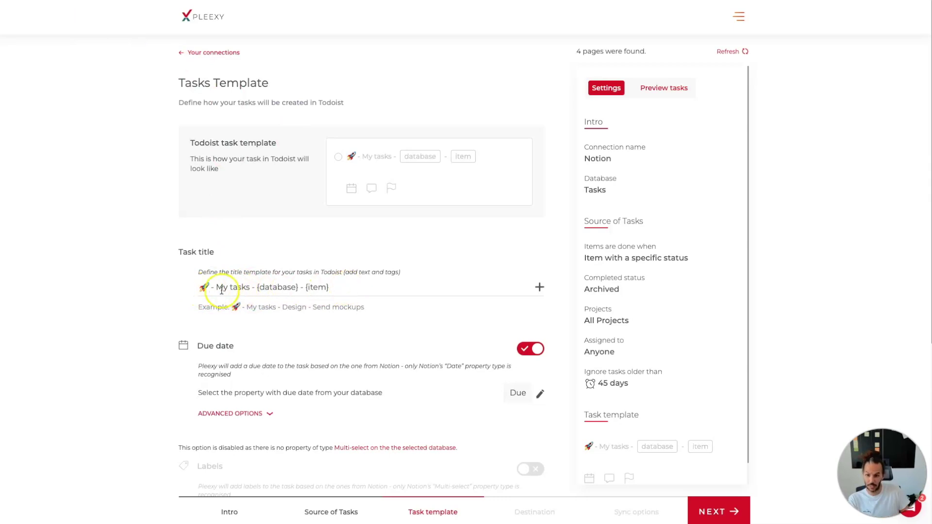
Review the due date, labels and description options, turn off Priority for the synced tasks, and continue to the destination settings
{"action": "scroll", "coordinate": [383, 349], "scroll_direction": "down", "scroll_amount": 1}
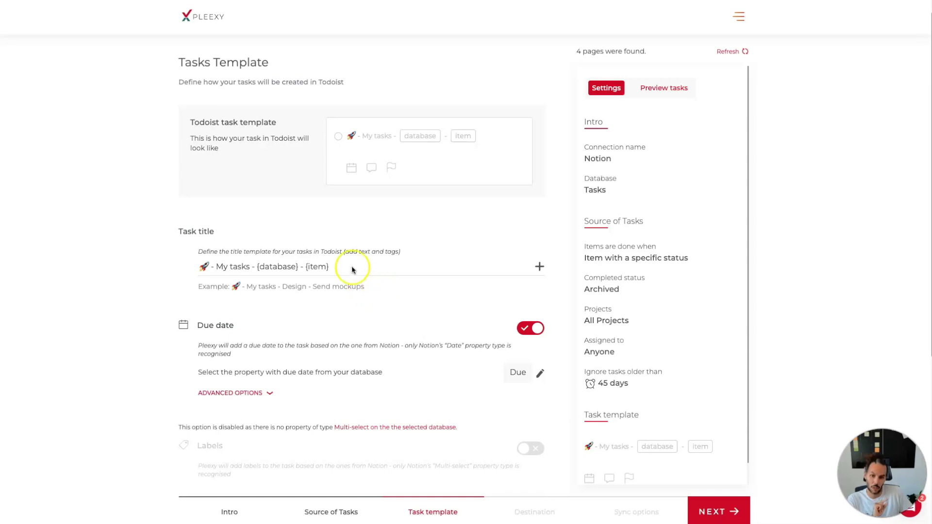
{"action": "scroll", "coordinate": [353, 308], "scroll_direction": "down", "scroll_amount": 1}
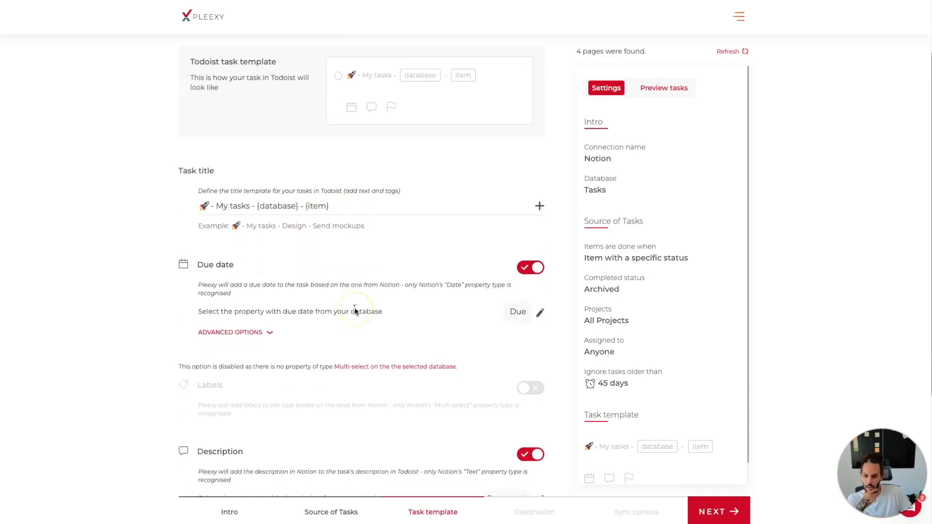
{"action": "scroll", "coordinate": [354, 311], "scroll_direction": "down", "scroll_amount": 1}
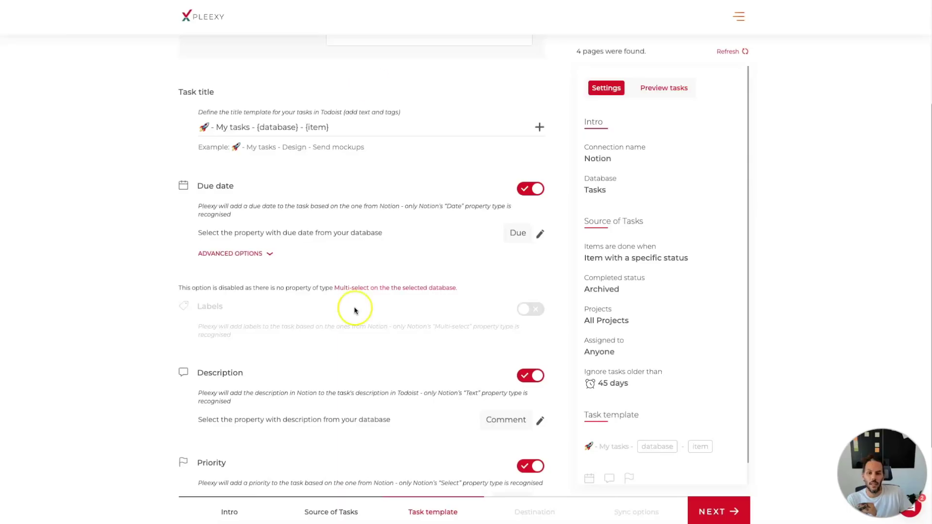
{"action": "scroll", "coordinate": [353, 307], "scroll_direction": "down", "scroll_amount": 1}
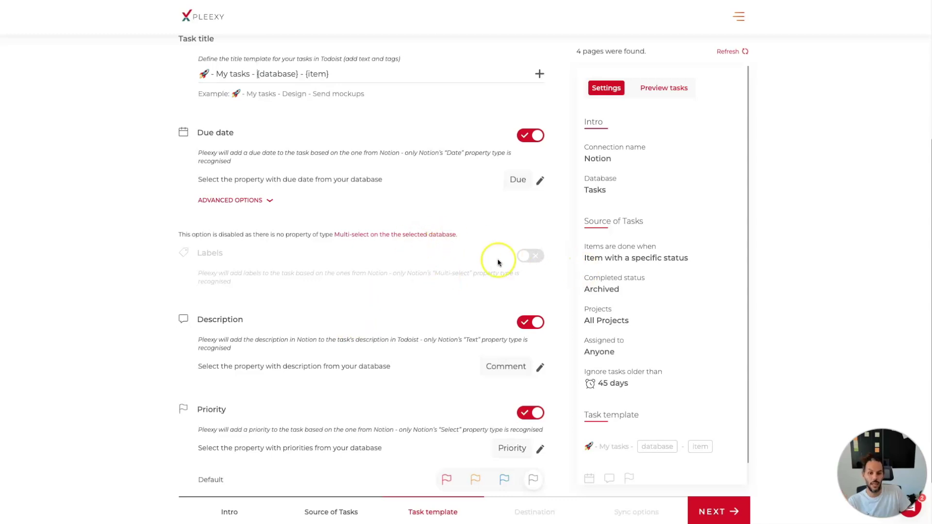
{"action": "scroll", "coordinate": [421, 409], "scroll_direction": "down", "scroll_amount": 1}
{"action": "scroll", "coordinate": [421, 409], "scroll_direction": "down", "scroll_amount": 1}
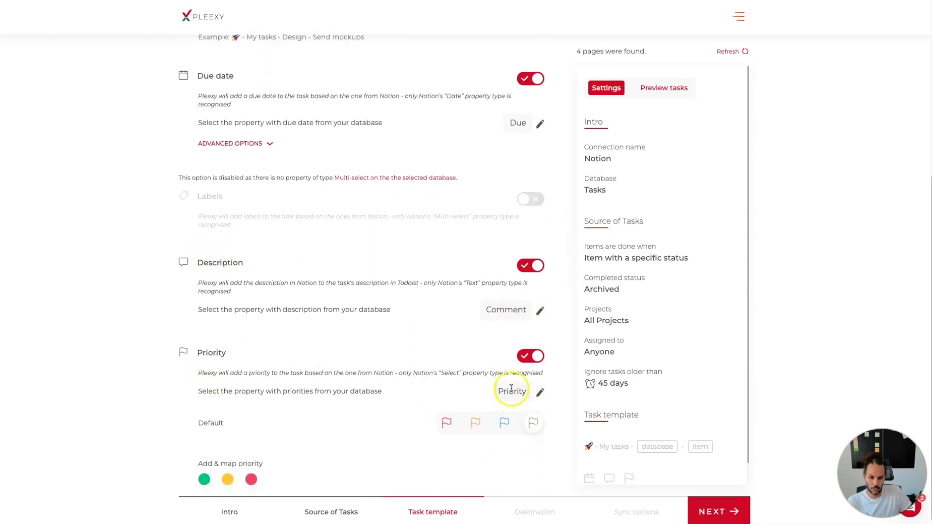
{"action": "scroll", "coordinate": [370, 298], "scroll_direction": "down", "scroll_amount": 1}
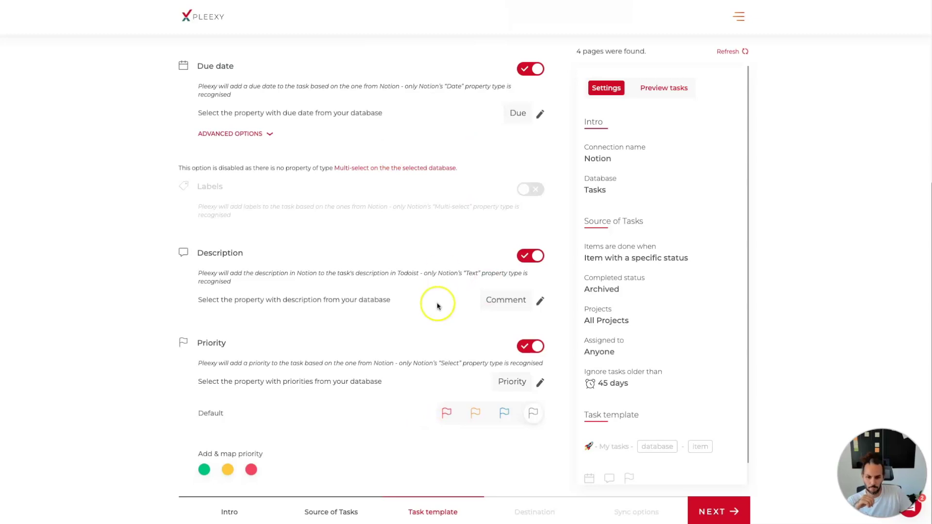
{"action": "left_click", "coordinate": [538, 347]}
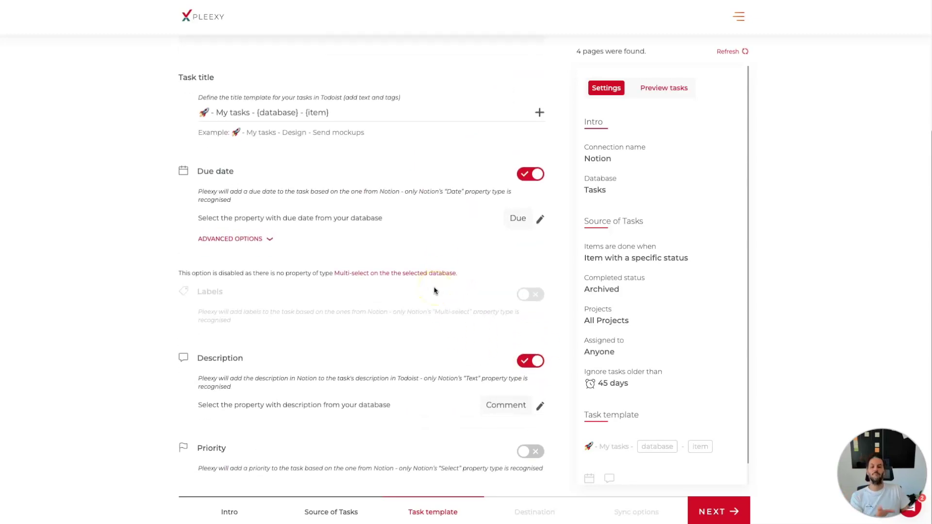
{"action": "left_click", "coordinate": [732, 511]}
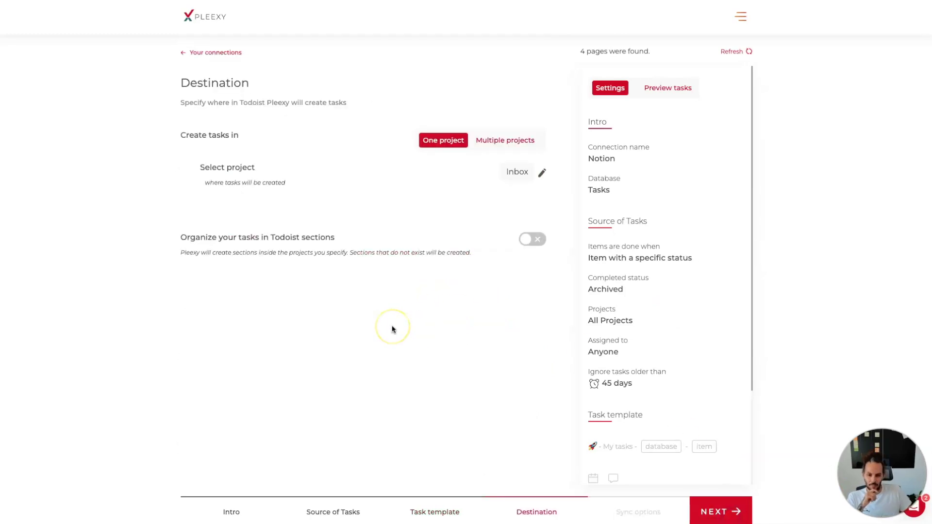
Create tasks in multiple projects with Test as the parent project, and open the Test project in Todoist
{"action": "left_click", "coordinate": [514, 146]}
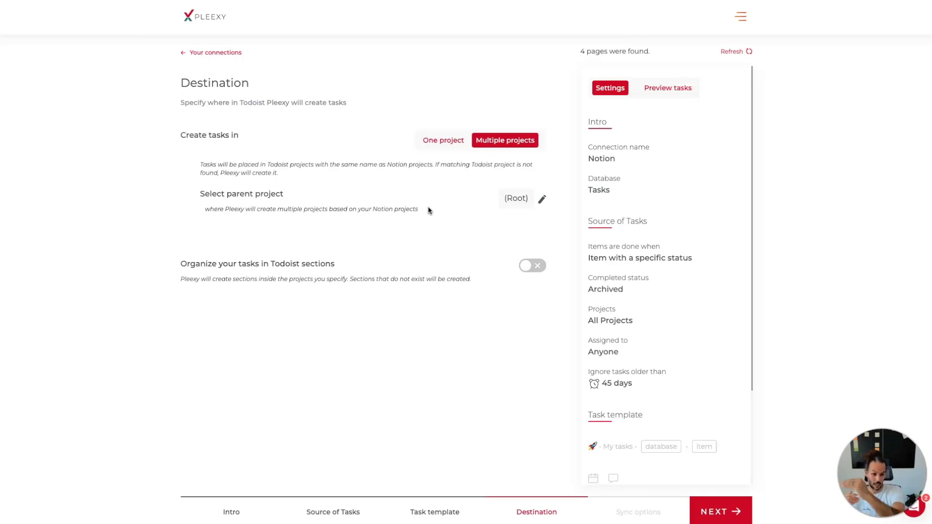
{"action": "left_click", "coordinate": [441, 201]}
{"action": "left_click", "coordinate": [542, 200]}
{"action": "left_click", "coordinate": [323, 282]}
{"action": "left_click", "coordinate": [592, 254]}
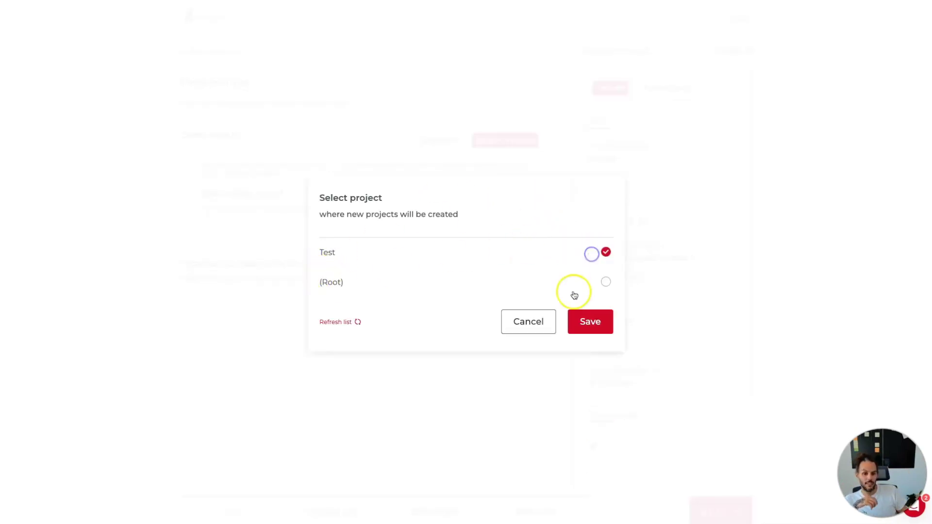
{"action": "left_click", "coordinate": [591, 320]}
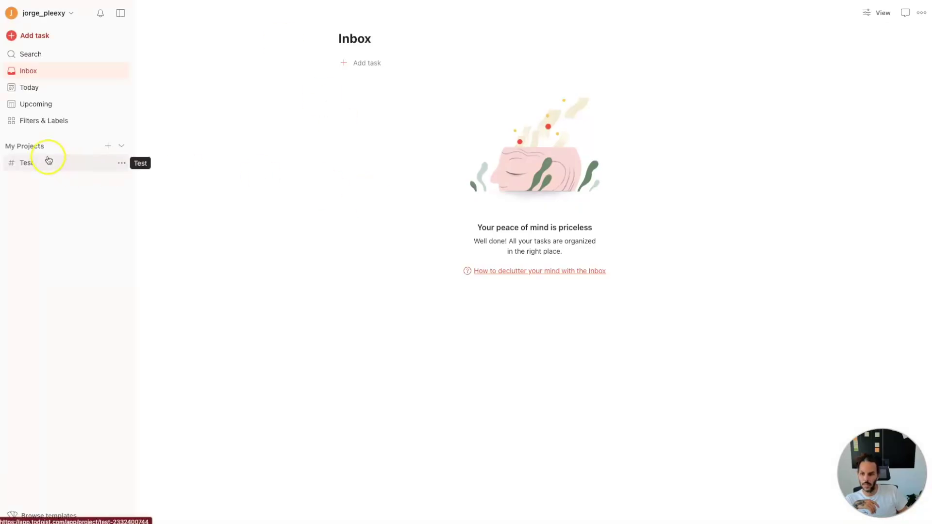
{"action": "left_click", "coordinate": [48, 161]}
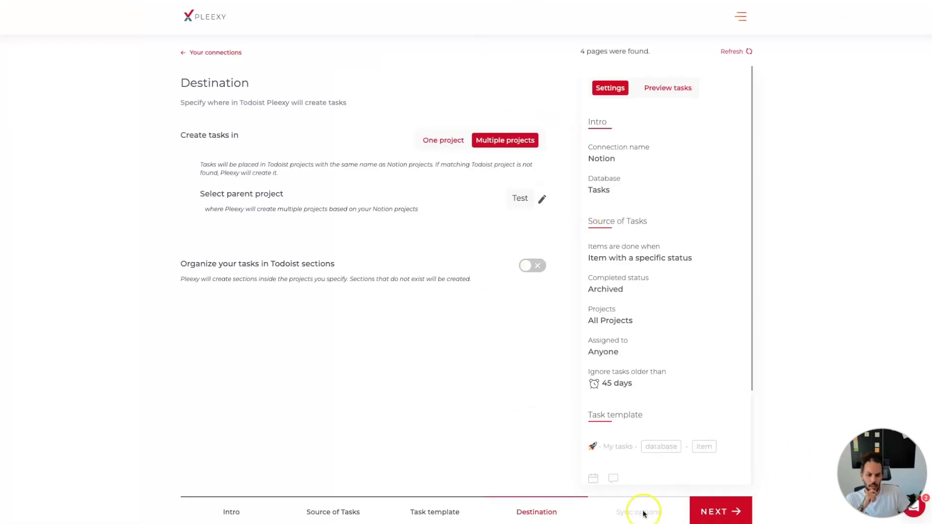
Back in Pleexy, keep the default synchronization options, save the settings to activate the connection, and return to the connections overview
{"action": "left_click", "coordinate": [711, 513]}
{"action": "left_click", "coordinate": [711, 513]}
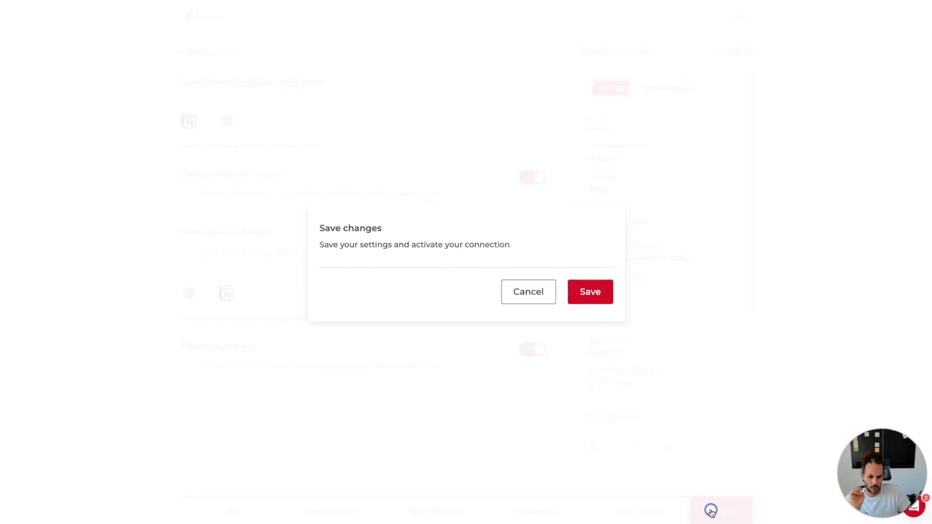
{"action": "left_click", "coordinate": [592, 293]}
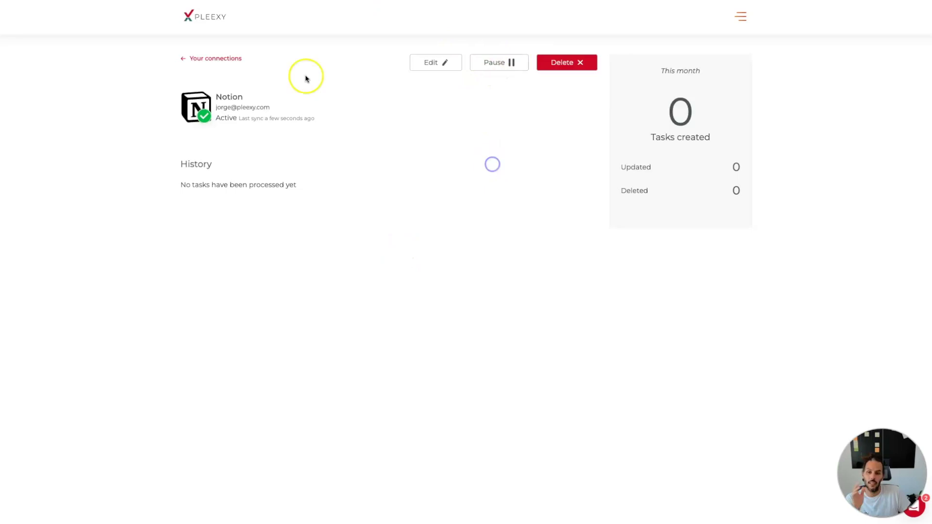
{"action": "left_click", "coordinate": [236, 62]}
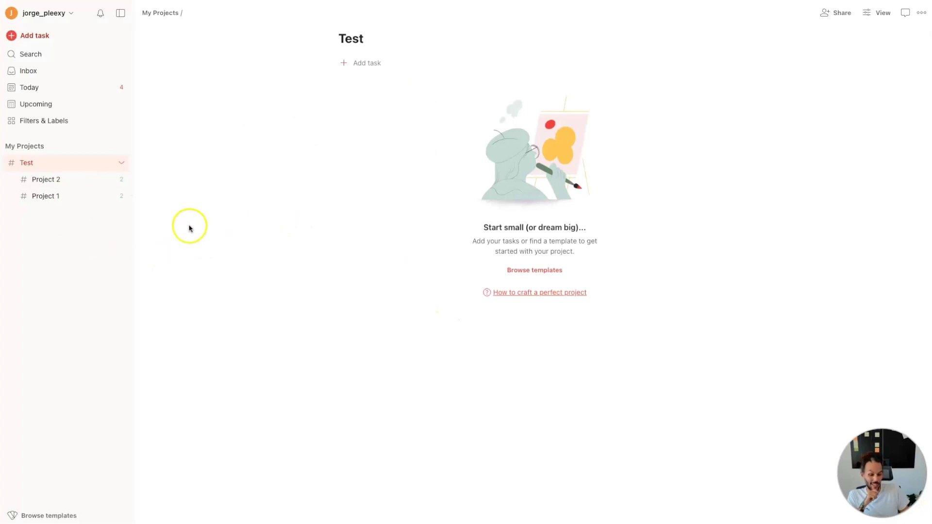
Check the synced tasks of Project 1 and Project 2 in Todoist against the Projects & Tasks page in Notion, closing the Task 4 preview
{"action": "left_click", "coordinate": [54, 196]}
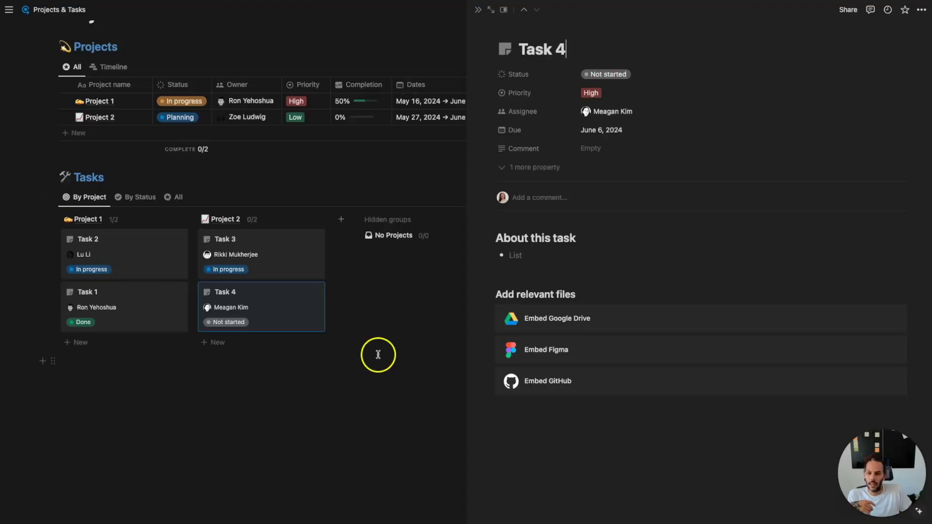
{"action": "left_click", "coordinate": [378, 354]}
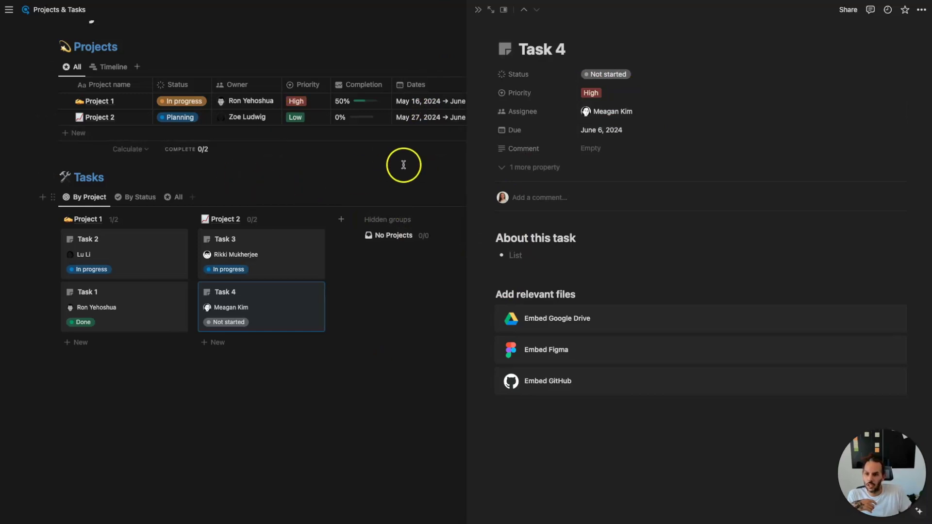
{"action": "left_click", "coordinate": [478, 9]}
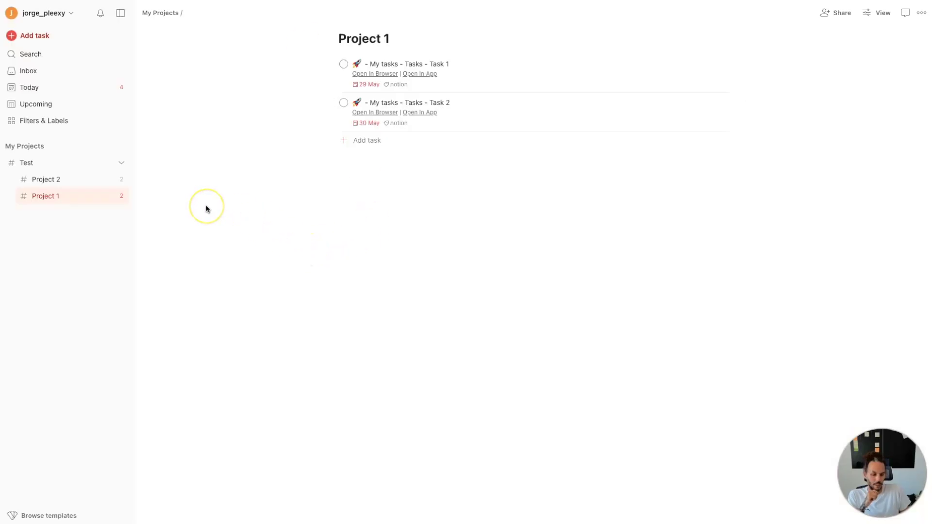
{"action": "left_click", "coordinate": [46, 179]}
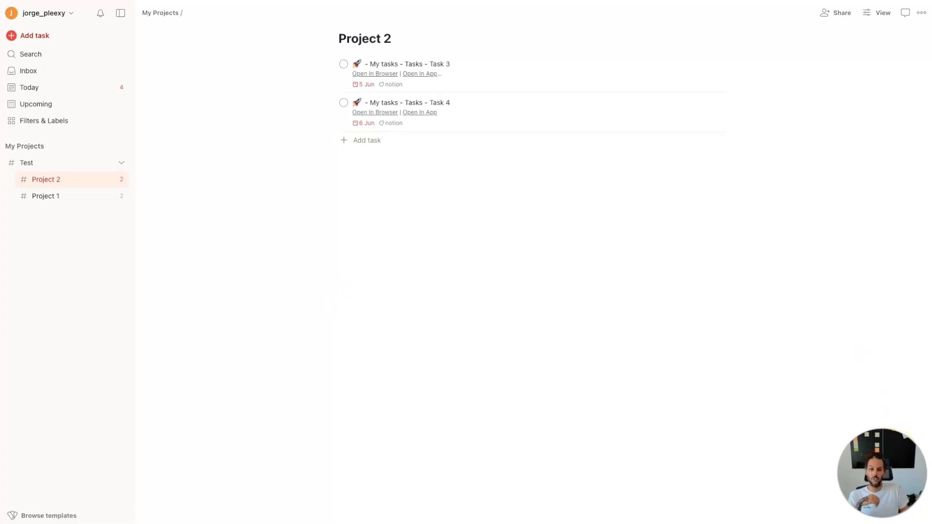
Switch to Pleexy, look over the contact and help options in the support chat, and close it
{"action": "left_click_drag", "start_coordinate": [893, 459], "coordinate": [888, 391]}
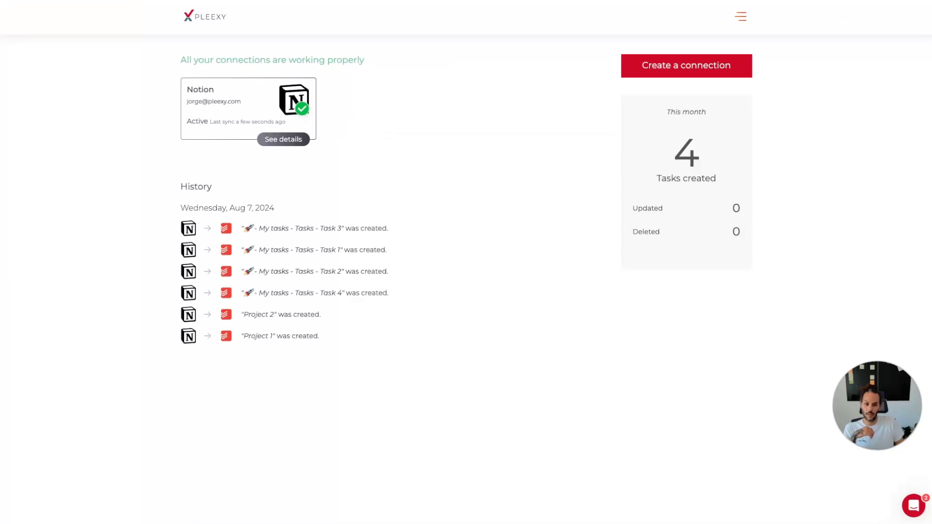
{"action": "left_click", "coordinate": [914, 507]}
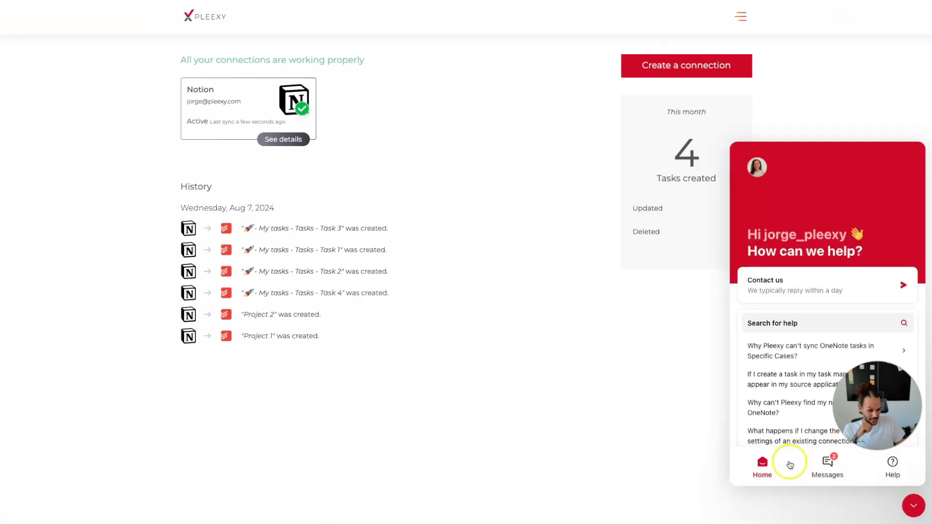
{"action": "scroll", "coordinate": [793, 407], "scroll_direction": "down", "scroll_amount": 3}
{"action": "scroll", "coordinate": [792, 408], "scroll_direction": "up", "scroll_amount": 3}
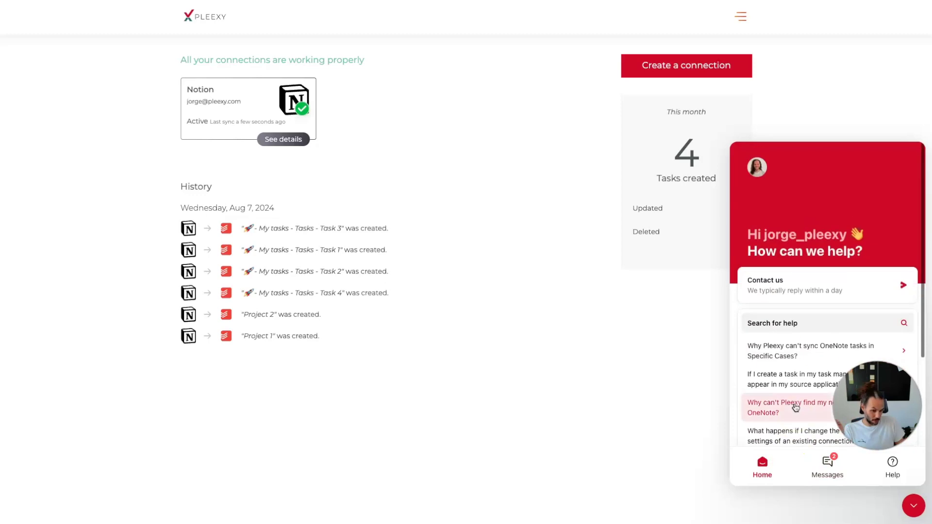
{"action": "left_click", "coordinate": [915, 506]}
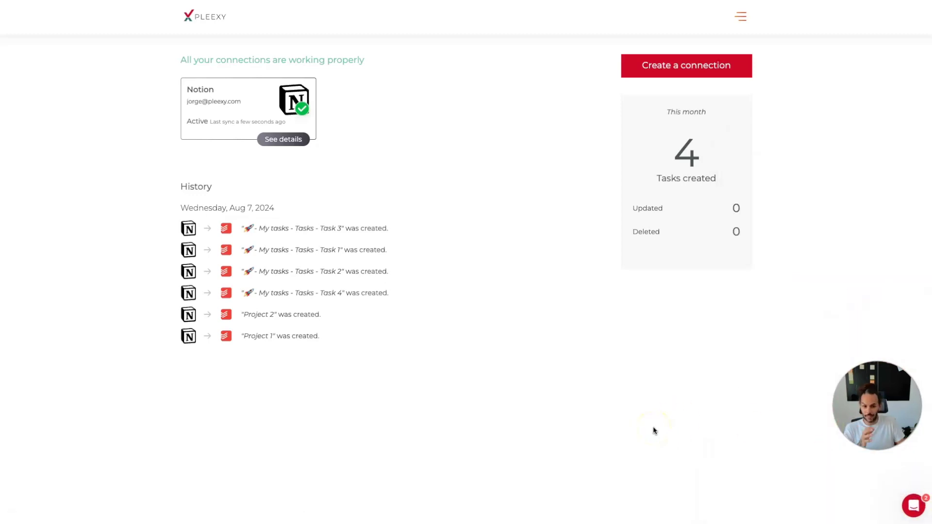